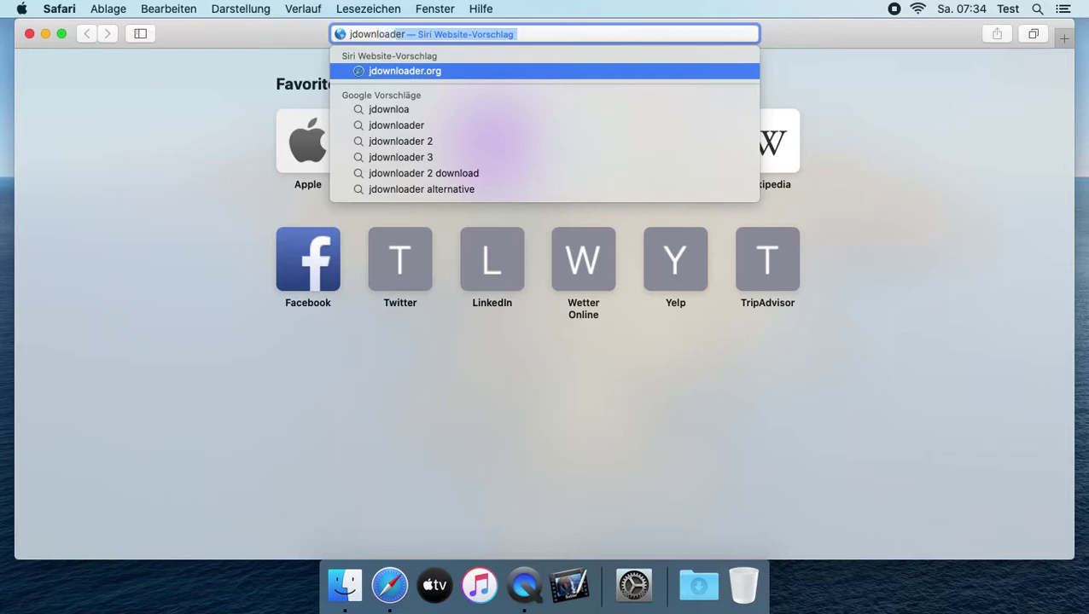
# Open jdownloader.org and download the installer for Mac OS X version 10.7 or higher, allowing downloads from installer.jdownloader.org.
pyautogui.press('Return')
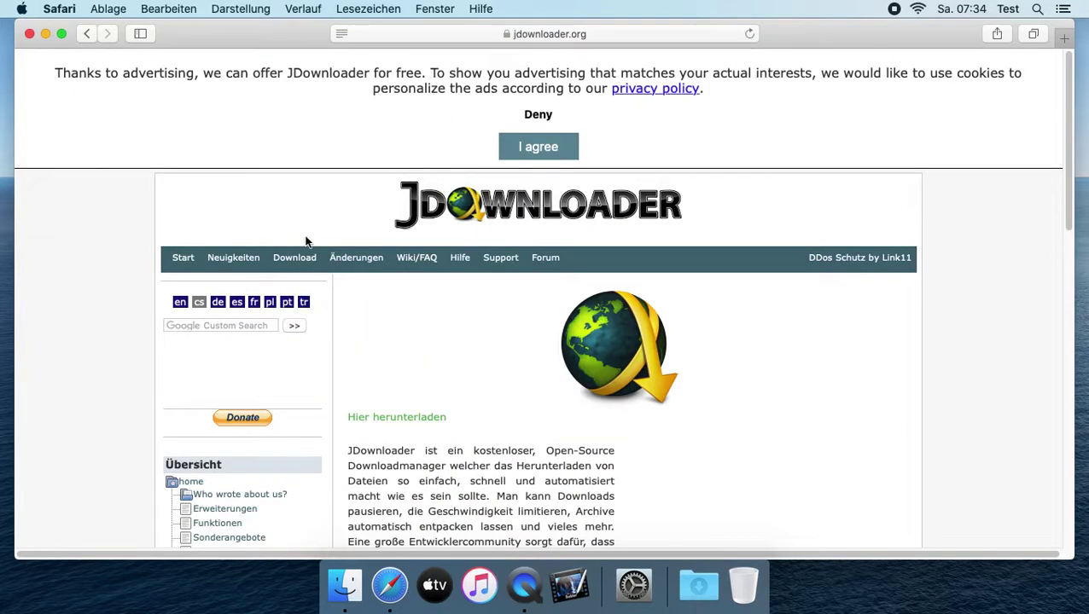
pyautogui.click(289, 264)
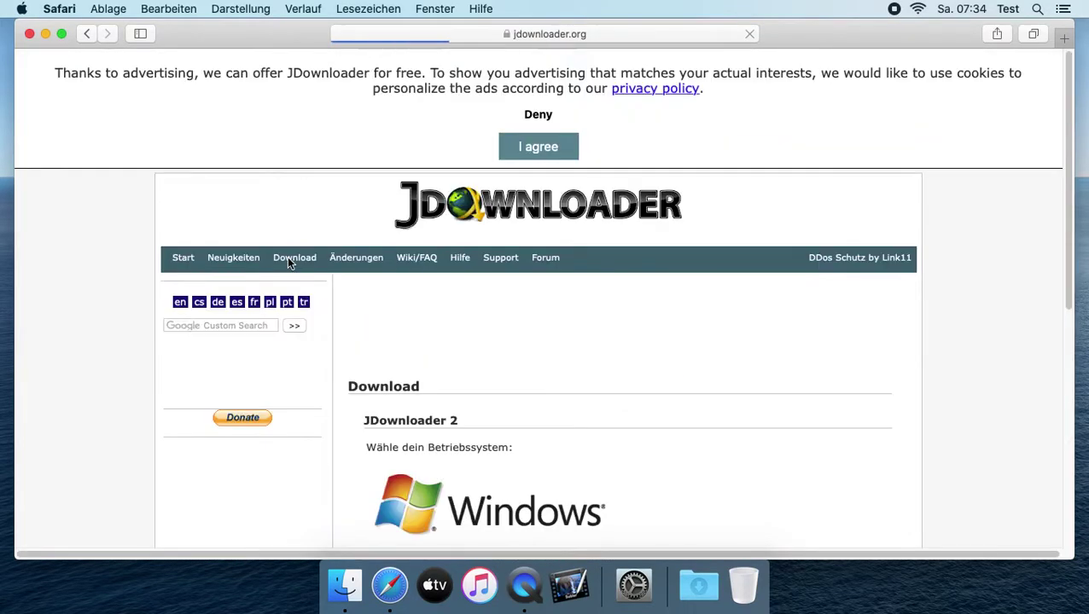
pyautogui.scroll(-1, 595, 371)
pyautogui.scroll(-8, 593, 372)
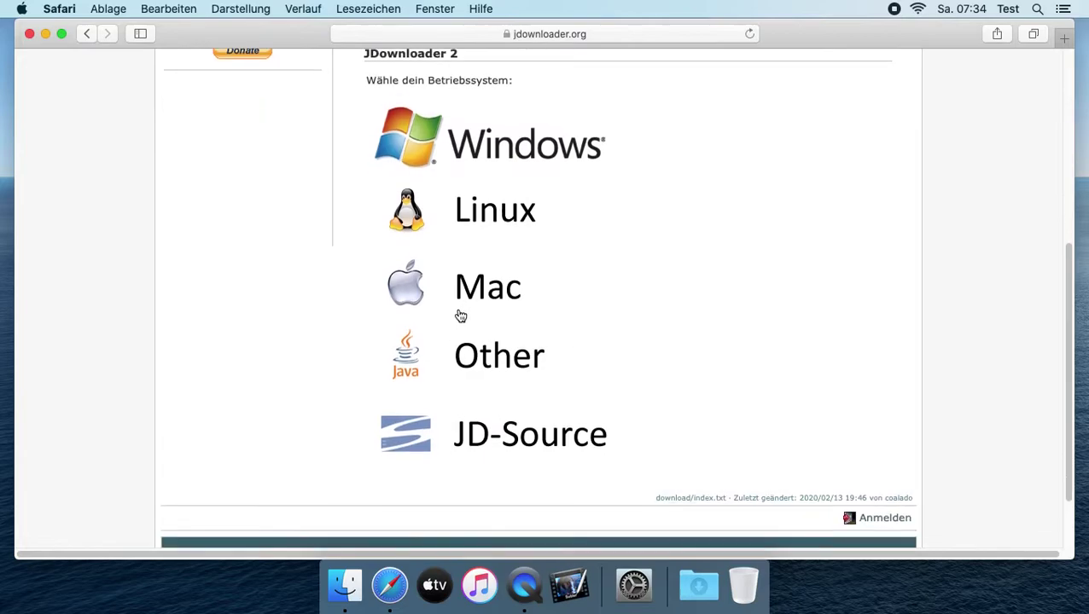
pyautogui.click(492, 292)
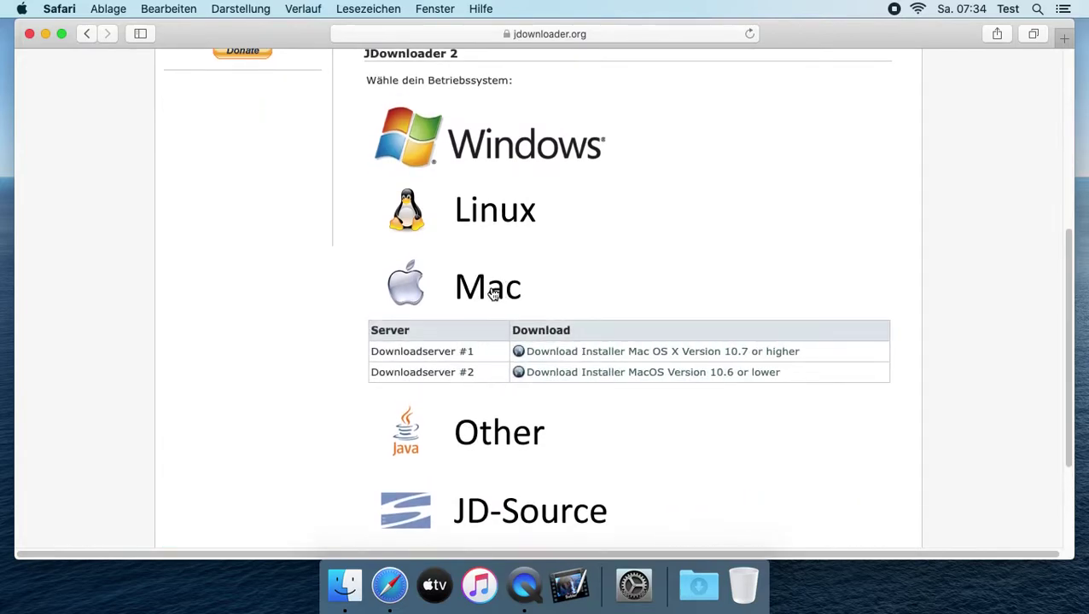
pyautogui.click(557, 353)
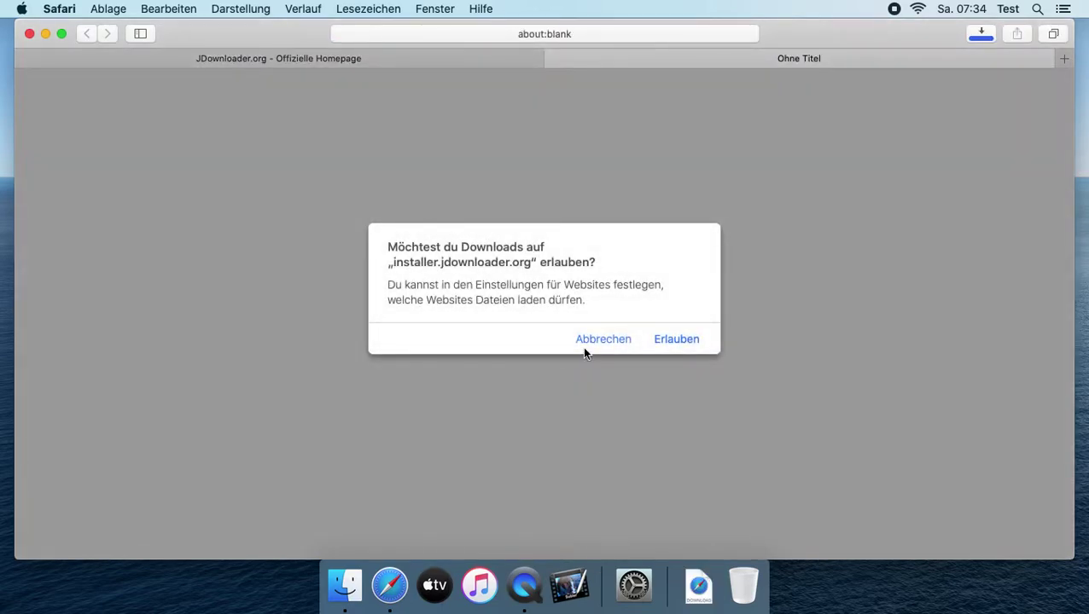
pyautogui.click(664, 340)
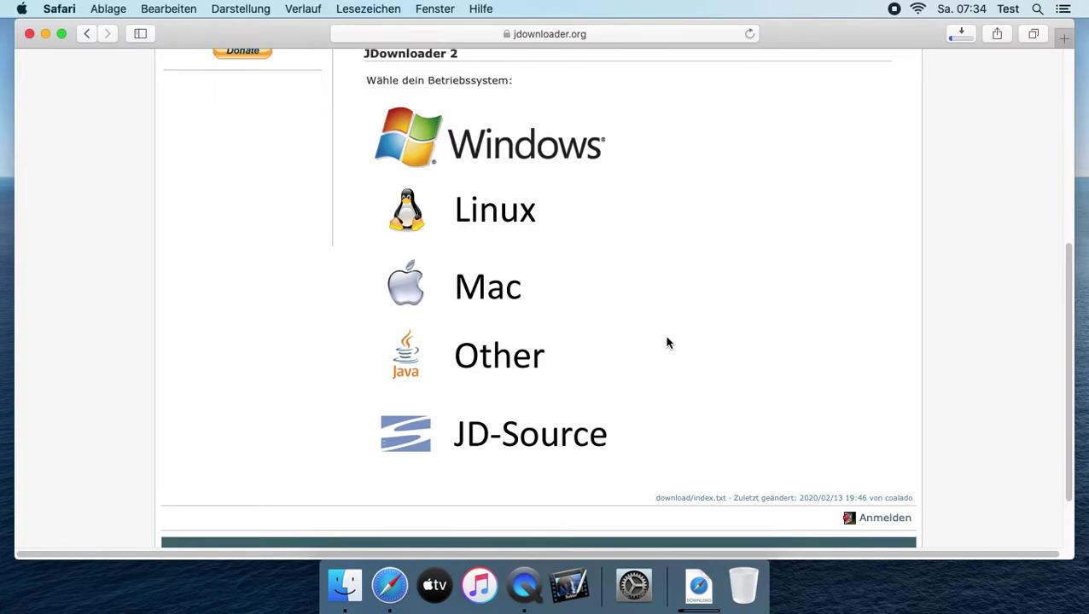
# Launch the JDownloader installer from the downloaded JD2Setup_bundledjre.dmg, and close the jd2 and browser windows.
pyautogui.click(960, 34)
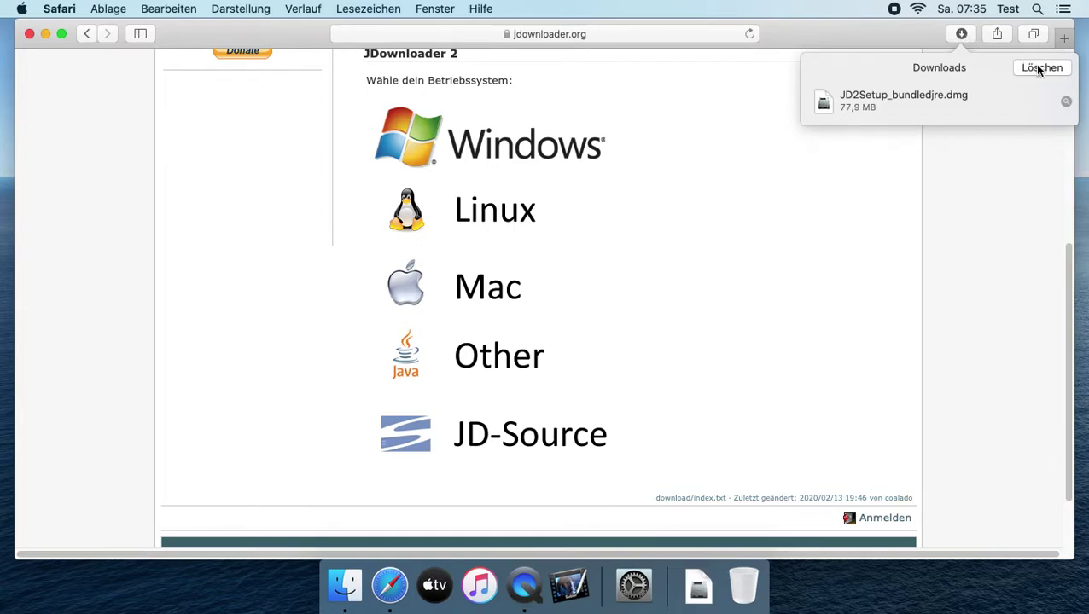
pyautogui.click(844, 107)
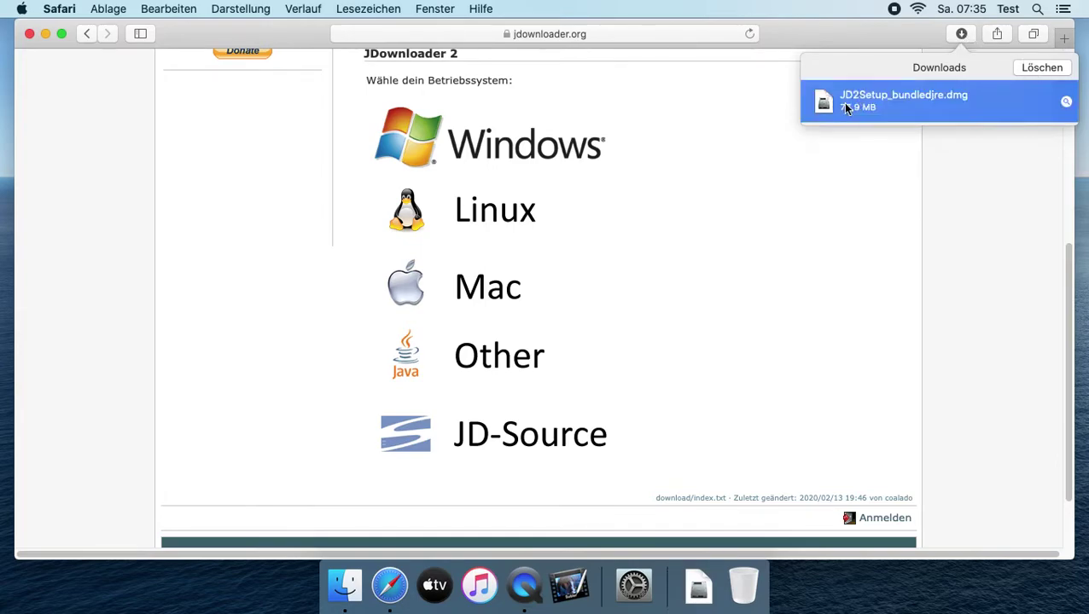
pyautogui.doubleClick(845, 107)
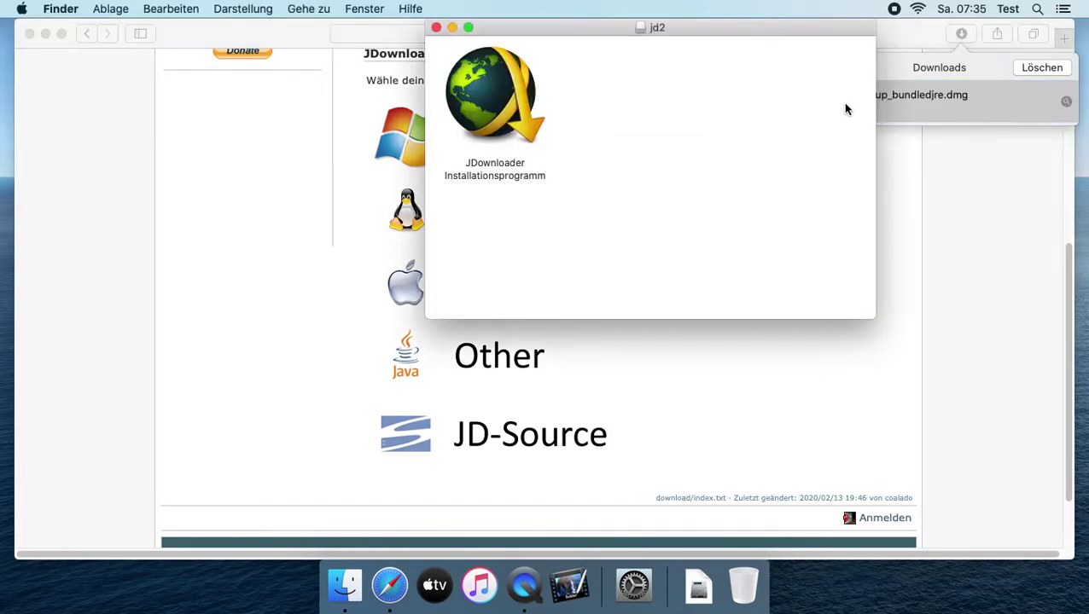
pyautogui.doubleClick(503, 111)
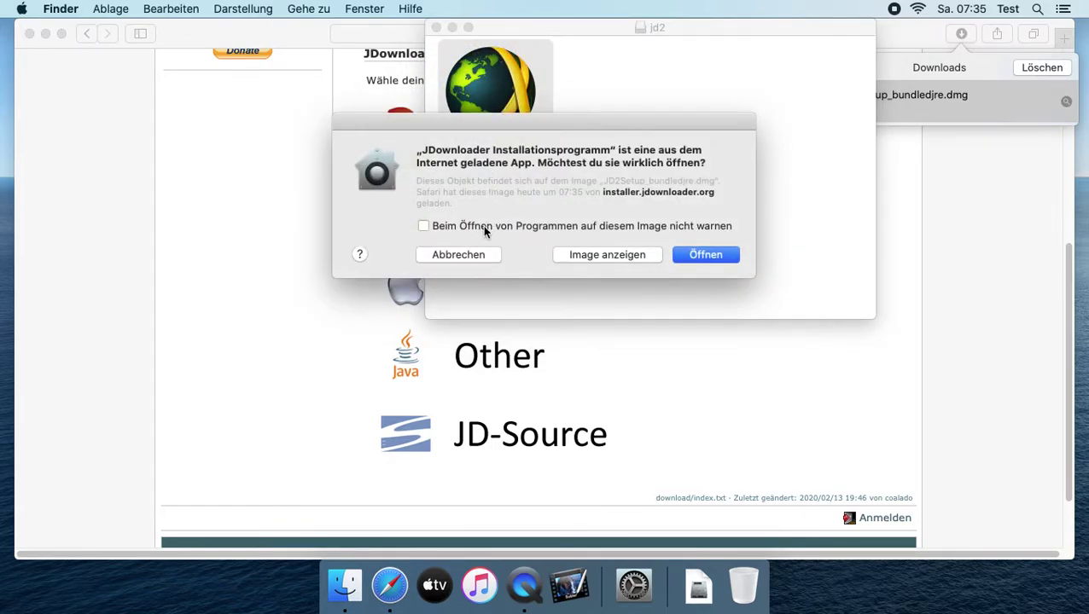
pyautogui.click(717, 255)
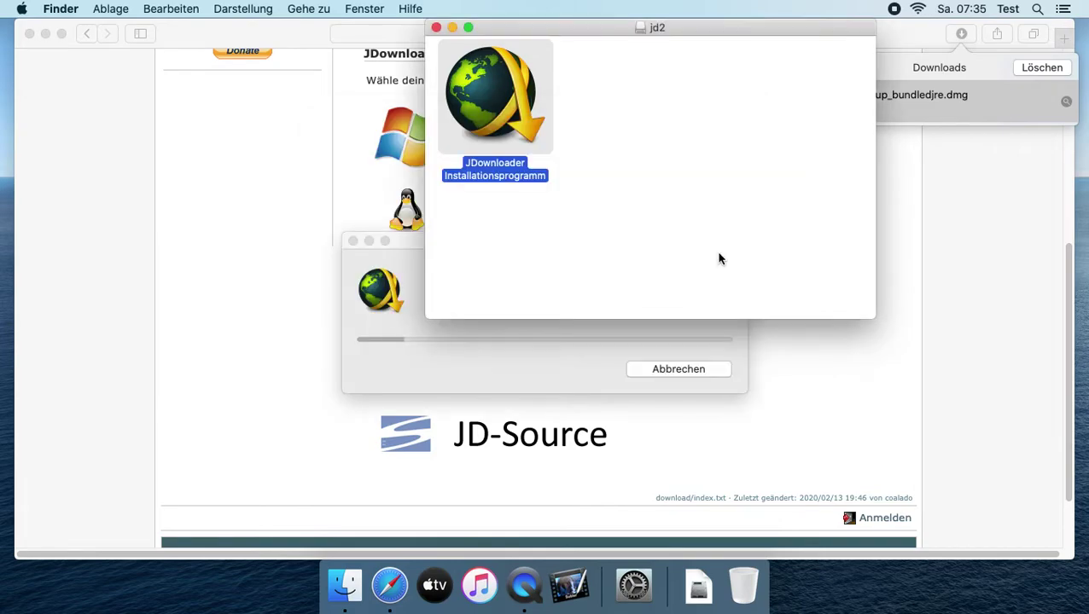
pyautogui.click(436, 28)
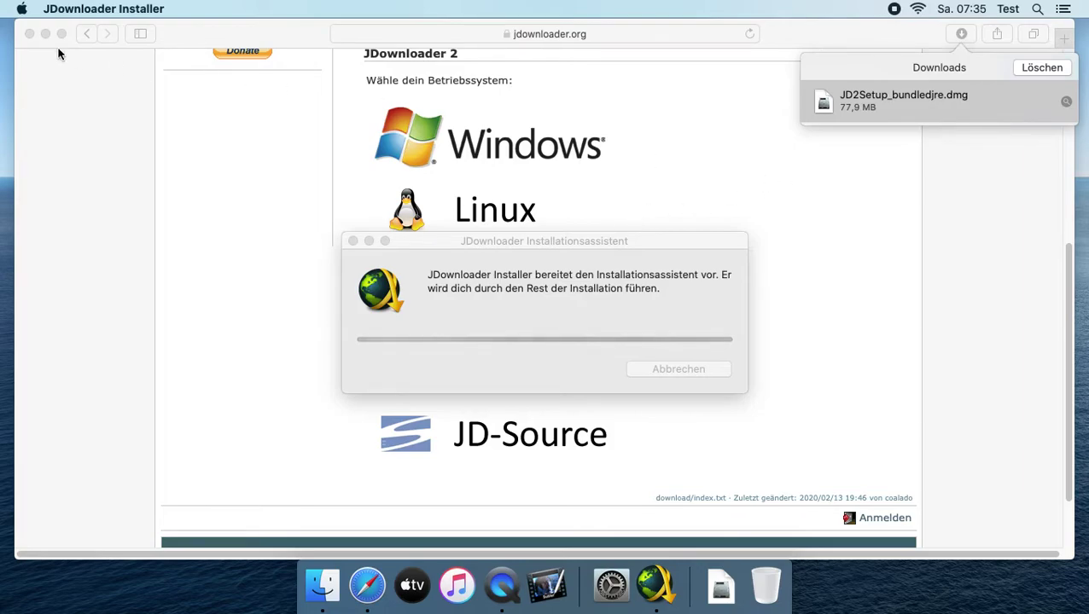
pyautogui.click(29, 33)
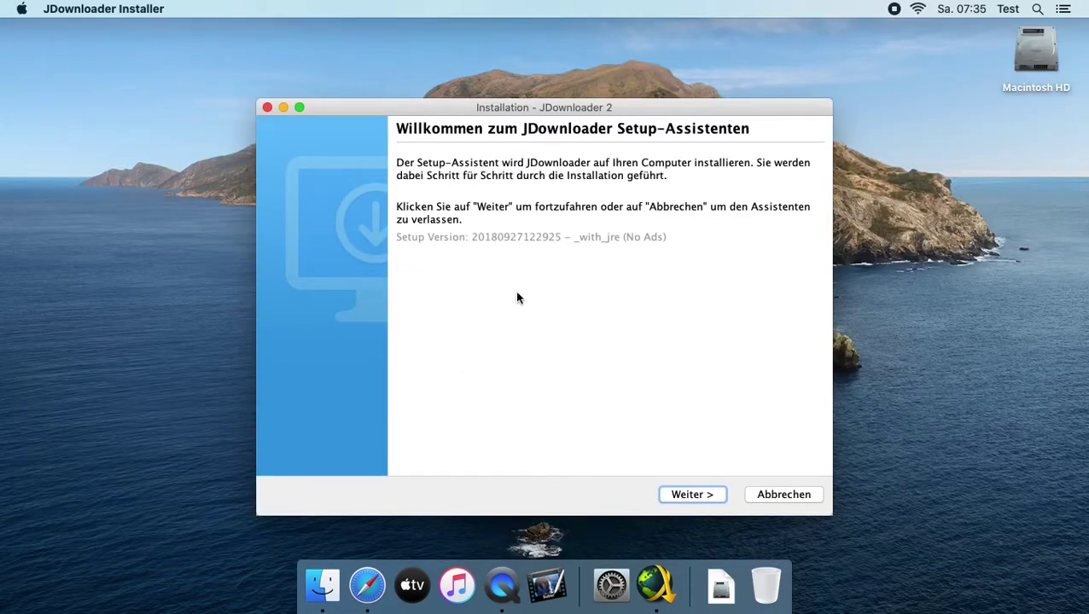
# Install JDownloader in the proposed folder with a desktop icon and Dock entry, allowing the installer to control System Events.
pyautogui.click(693, 496)
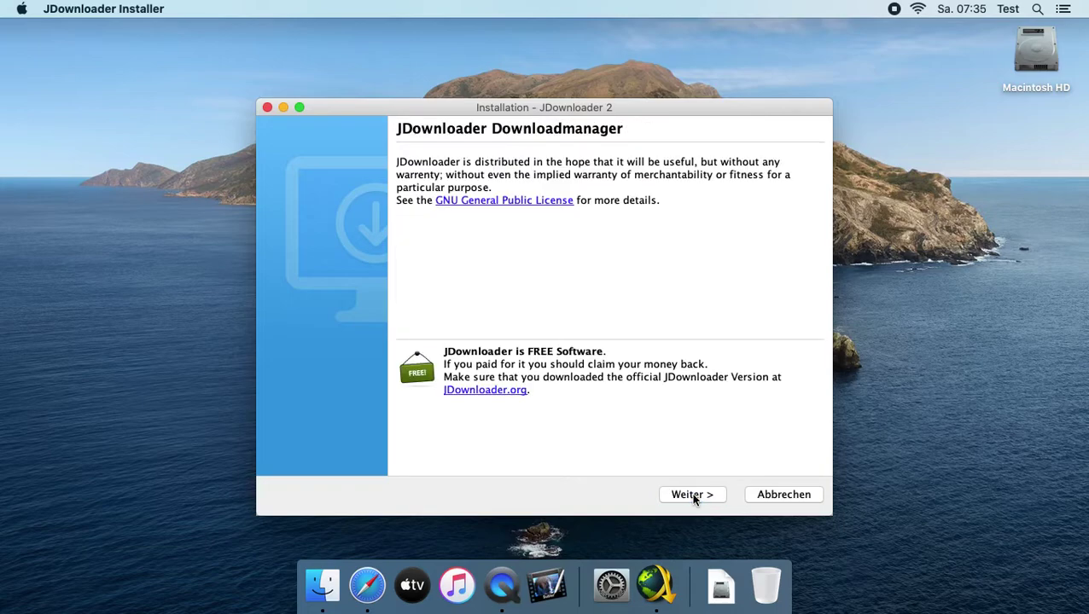
pyautogui.click(693, 496)
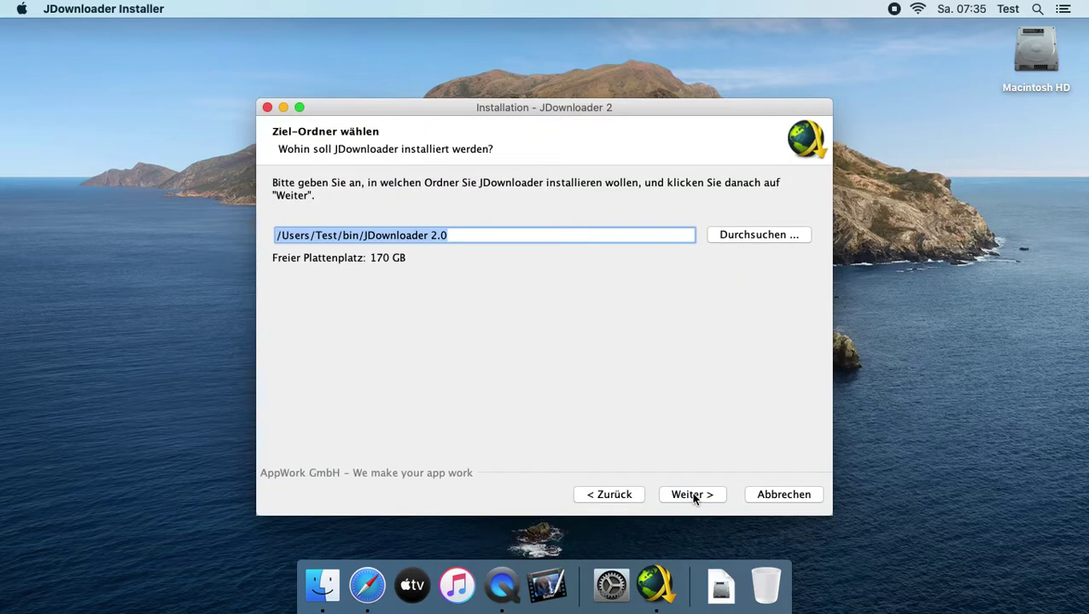
pyautogui.click(693, 496)
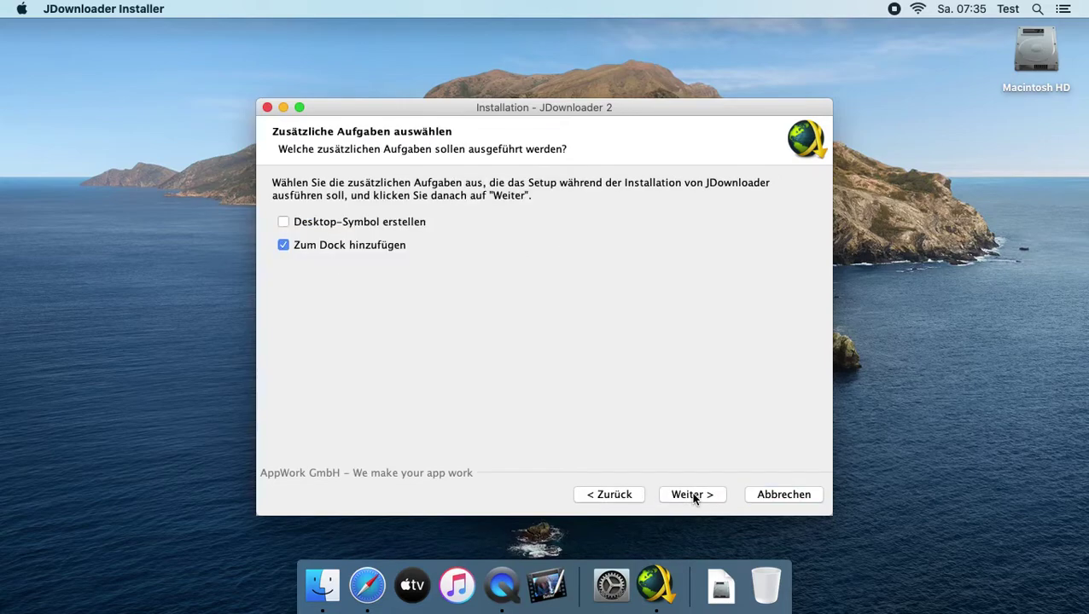
pyautogui.click(406, 221)
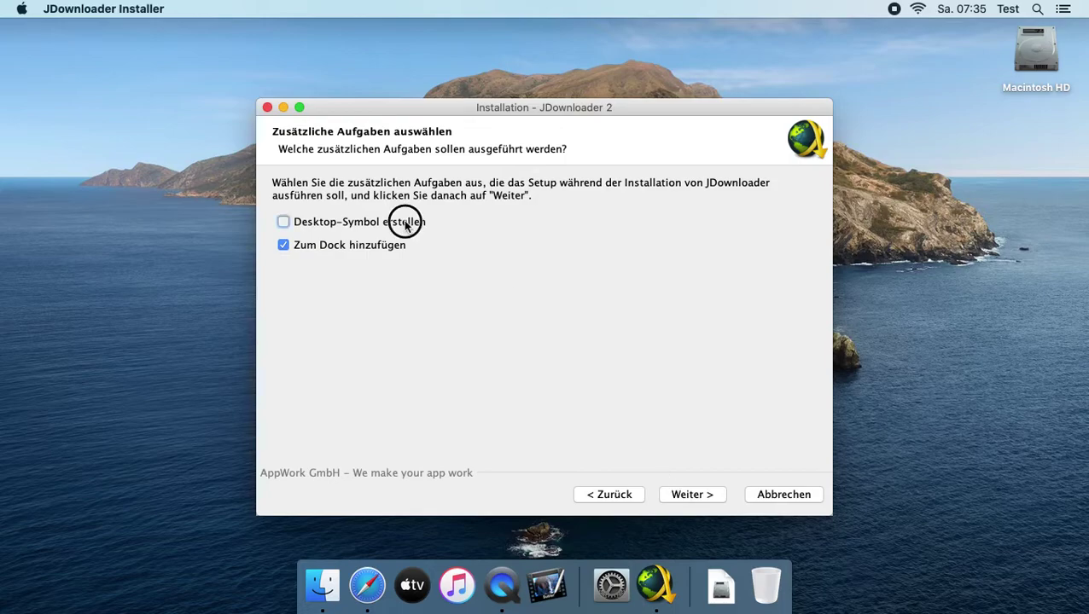
pyautogui.click(679, 493)
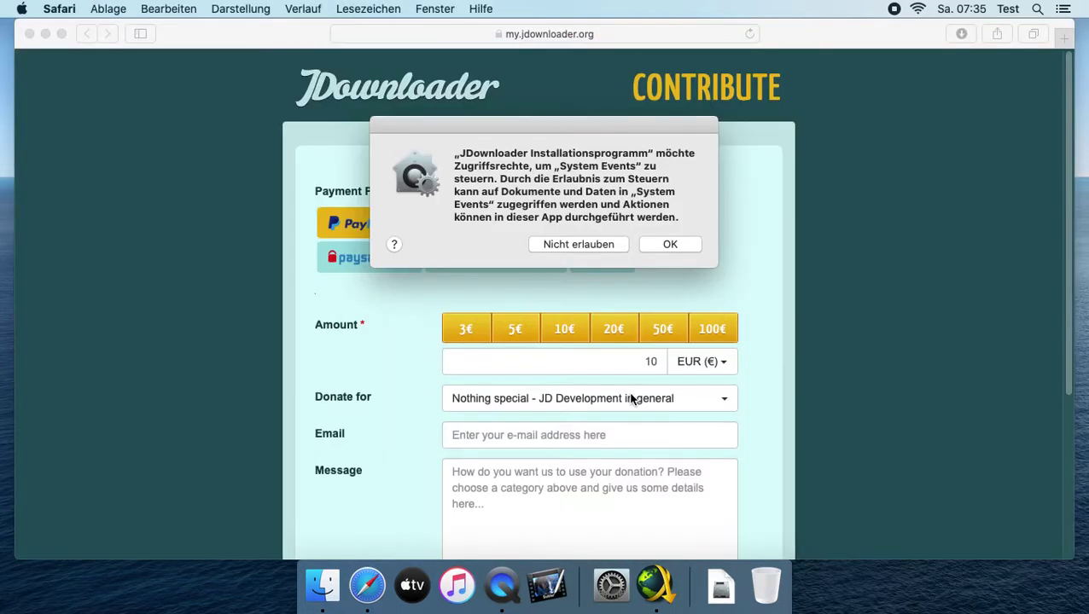
pyautogui.click(680, 244)
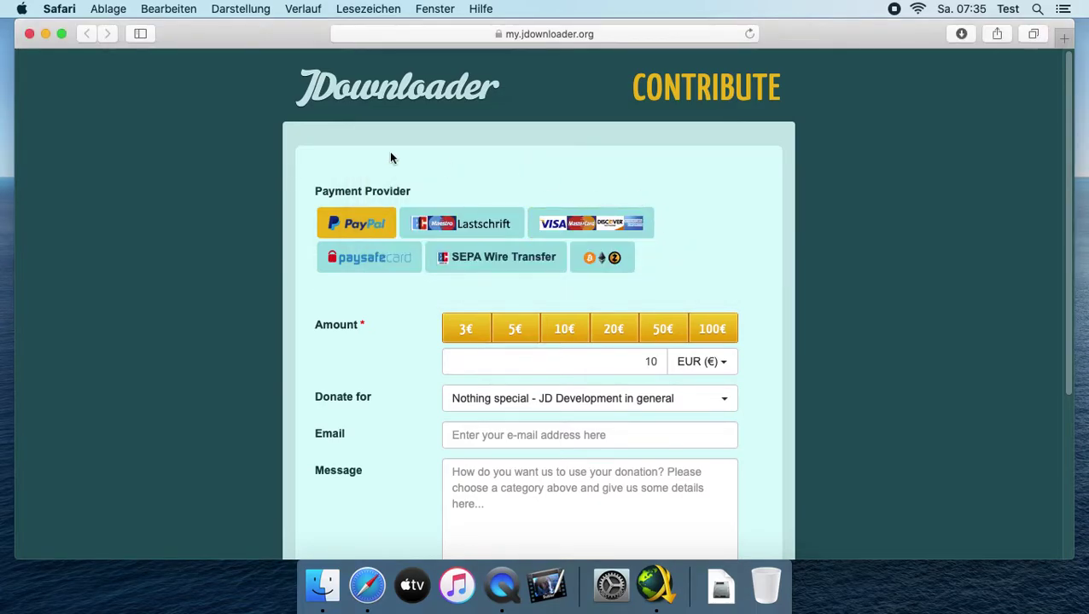
# Close the donation page and finish the setup with the option to start JDownloader enabled.
pyautogui.click(30, 34)
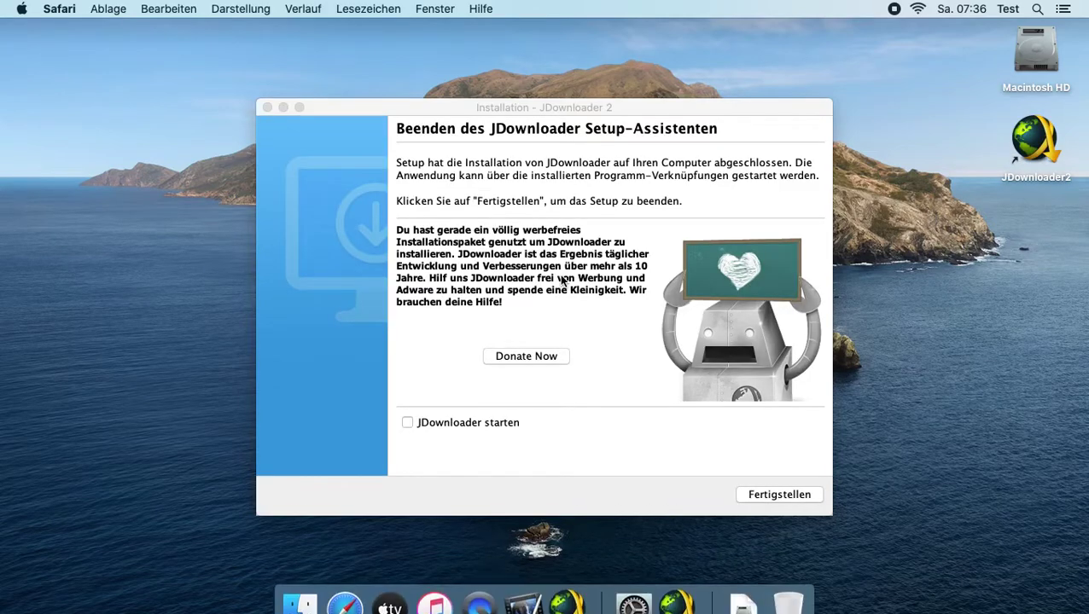
pyautogui.click(466, 420)
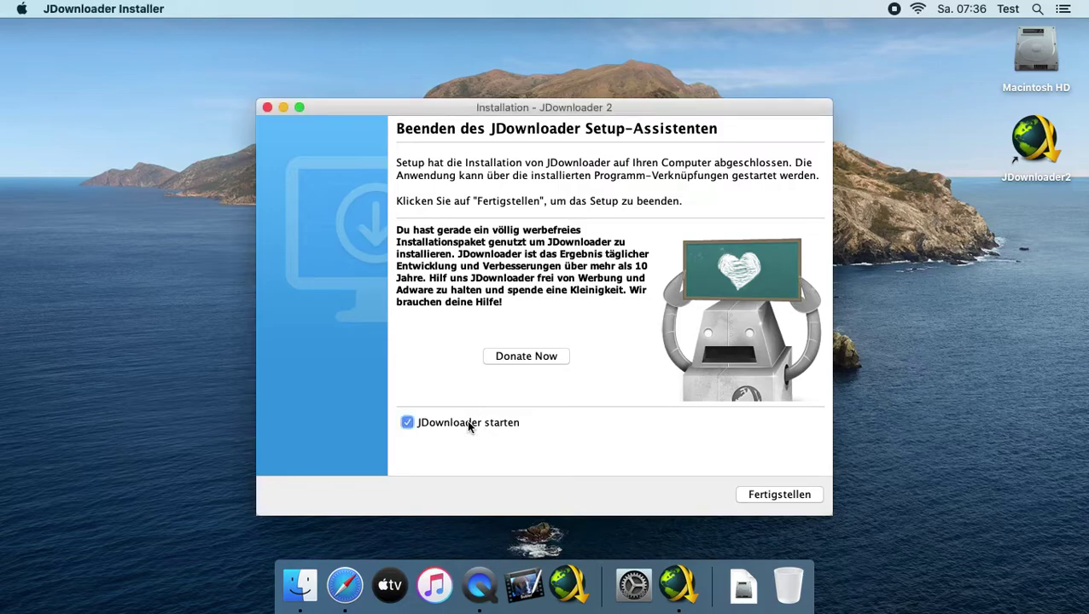
pyautogui.click(780, 495)
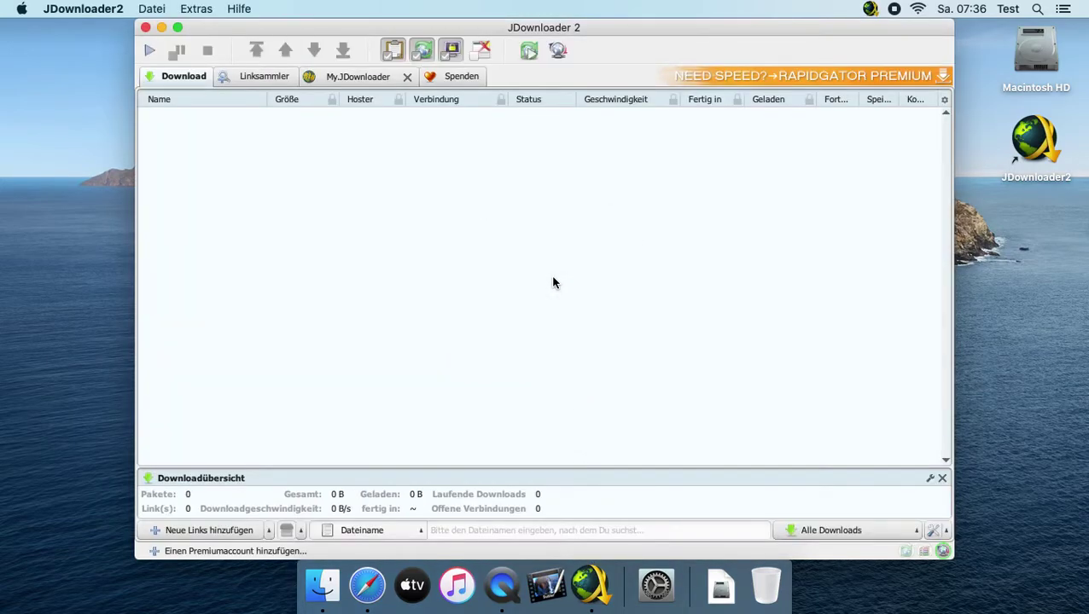
# Minimize the JDownloader window and open arte.de in Safari.
pyautogui.click(161, 27)
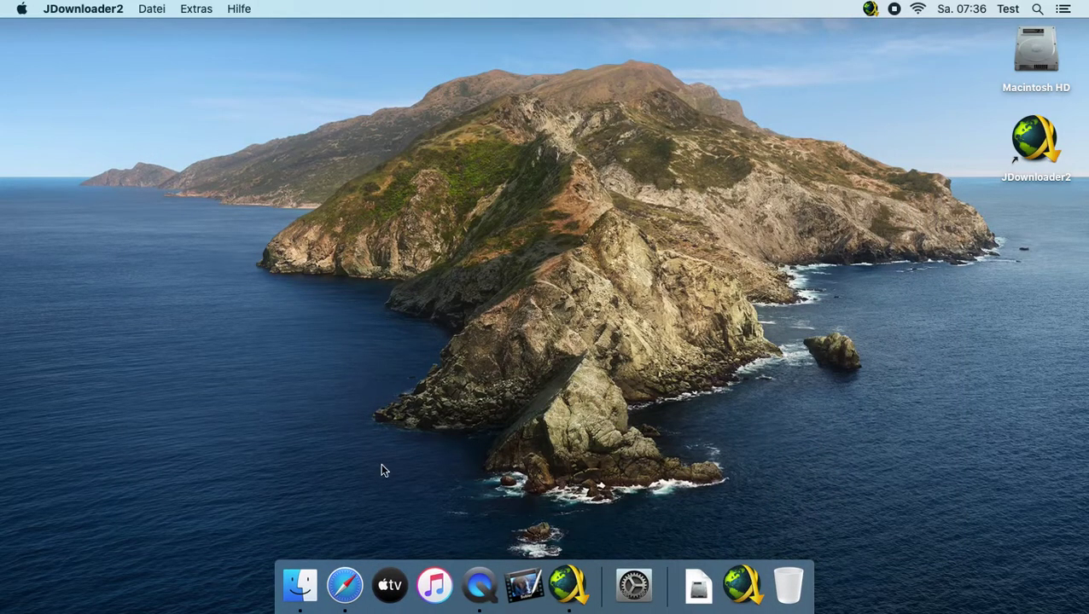
pyautogui.click(348, 578)
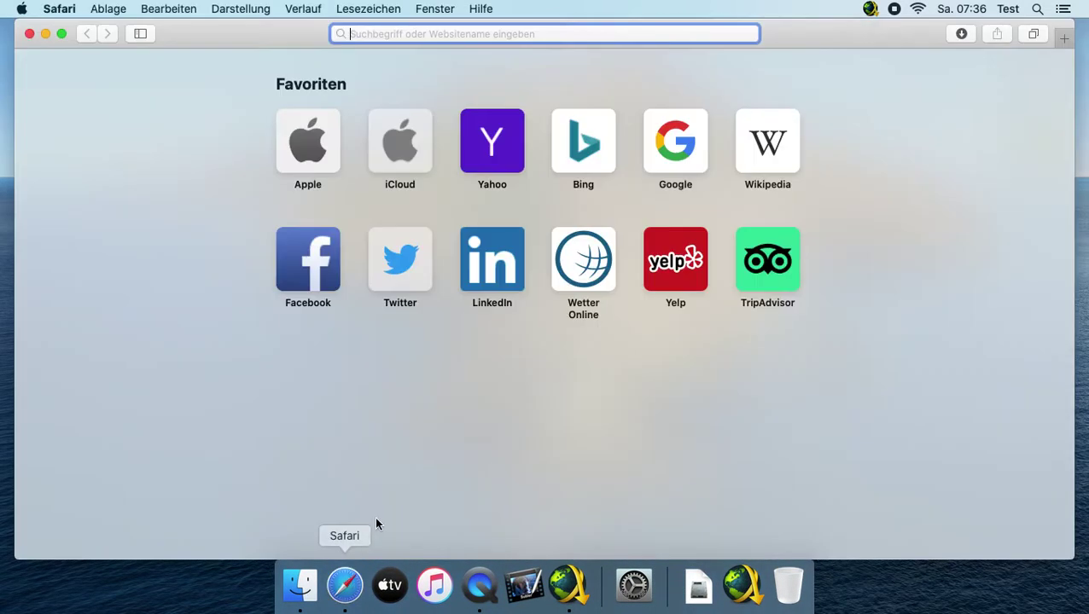
pyautogui.write('arte.de')
pyautogui.press('Return')
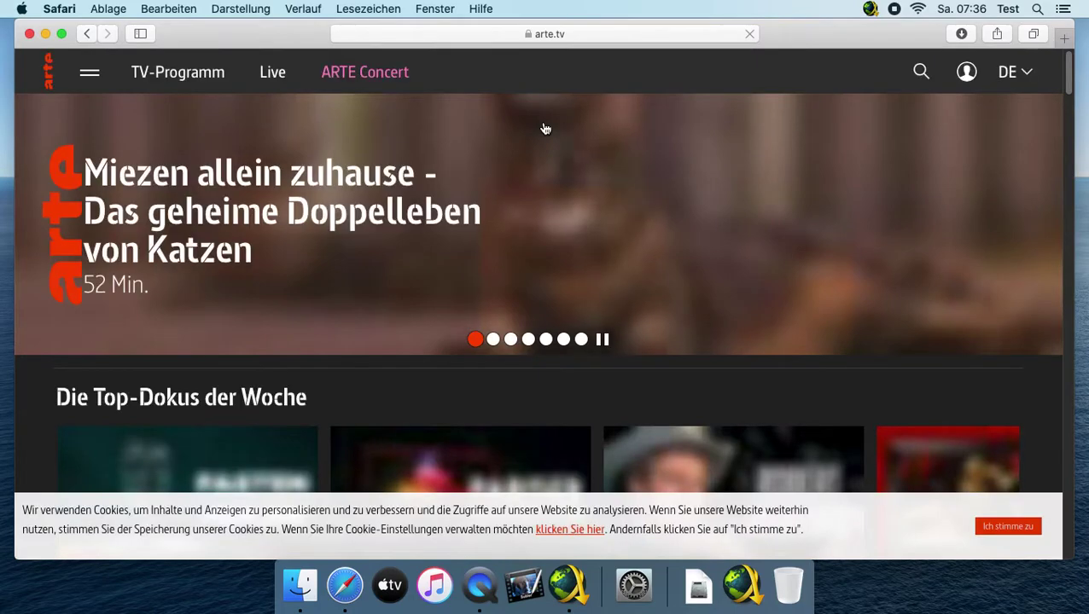
# Look through the programme categories on the arte homepage and return to its beginning.
pyautogui.scroll(-2, 544, 129)
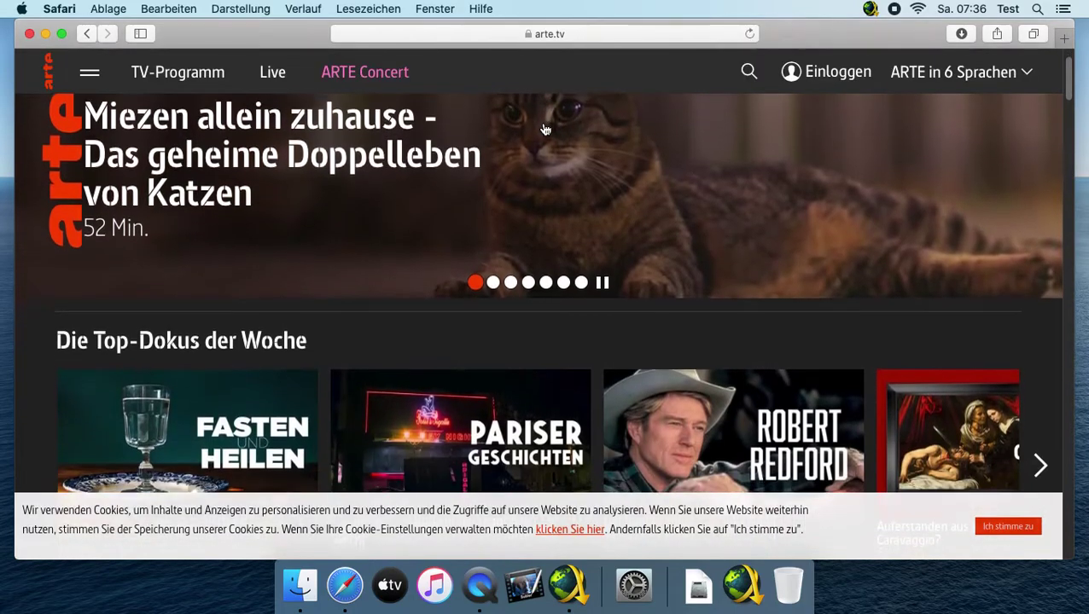
pyautogui.scroll(-12, 544, 129)
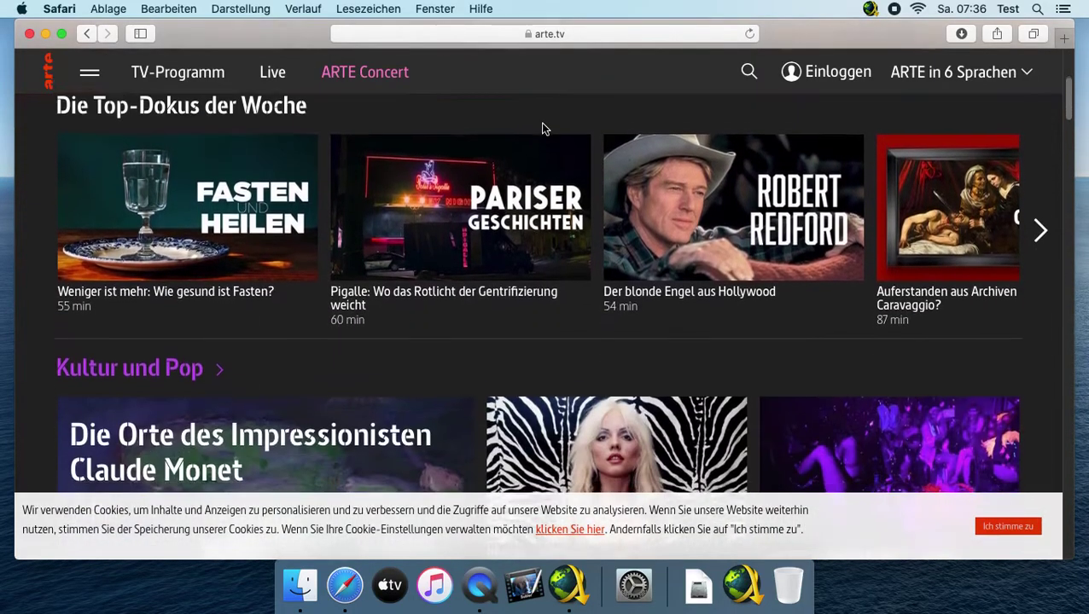
pyautogui.scroll(-15, 543, 128)
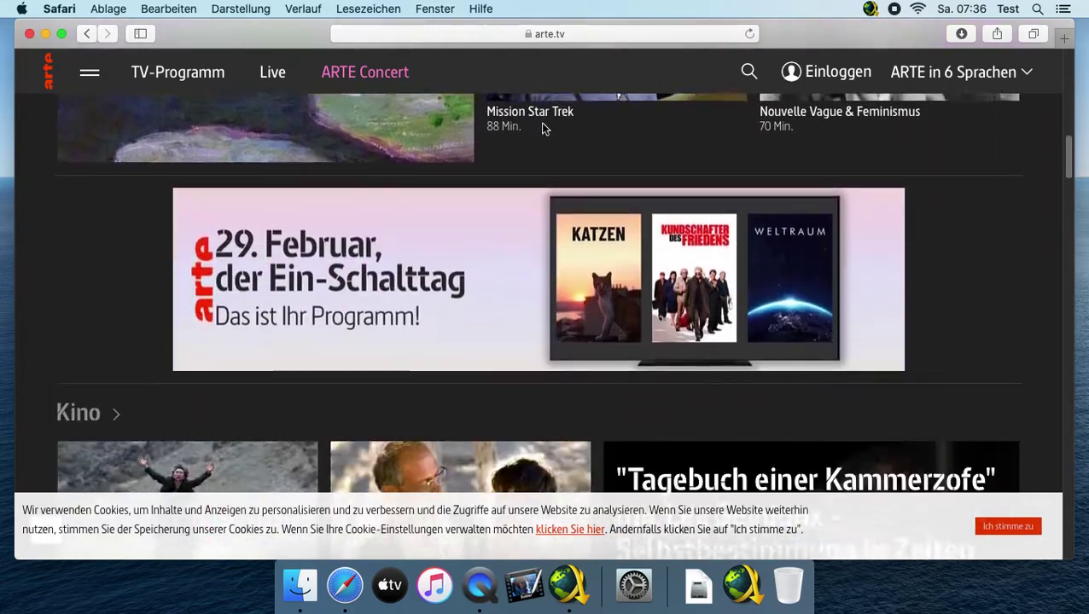
pyautogui.scroll(-12, 543, 128)
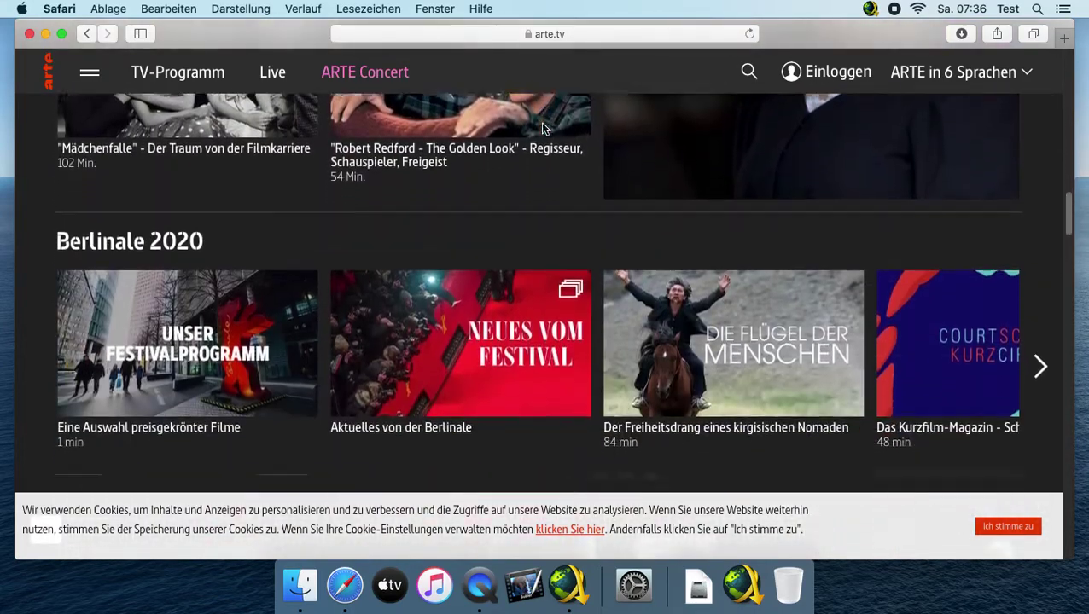
pyautogui.scroll(-5, 545, 129)
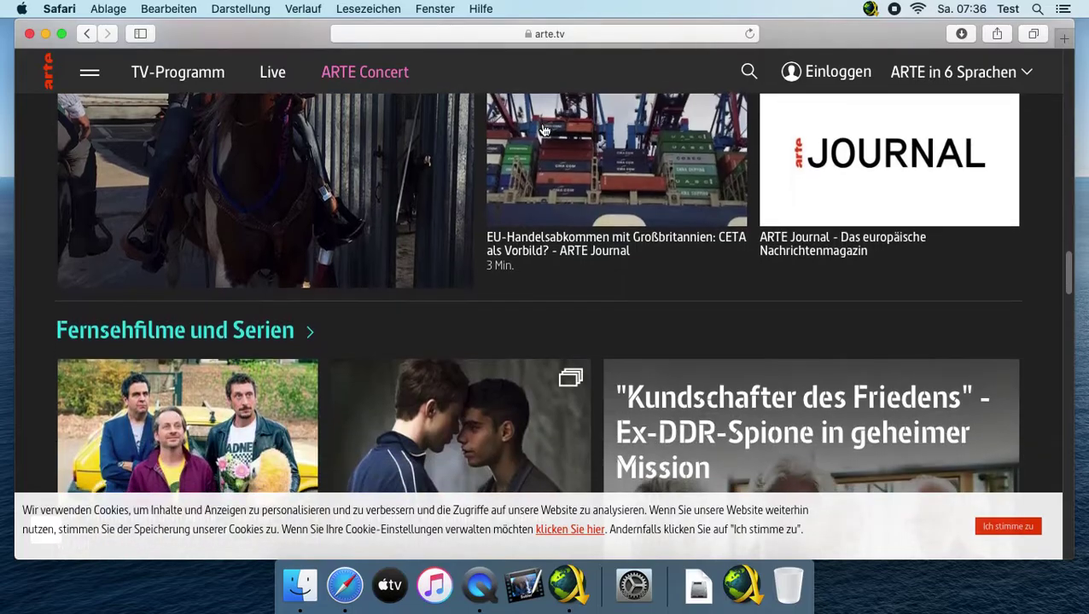
pyautogui.press('super+Up')
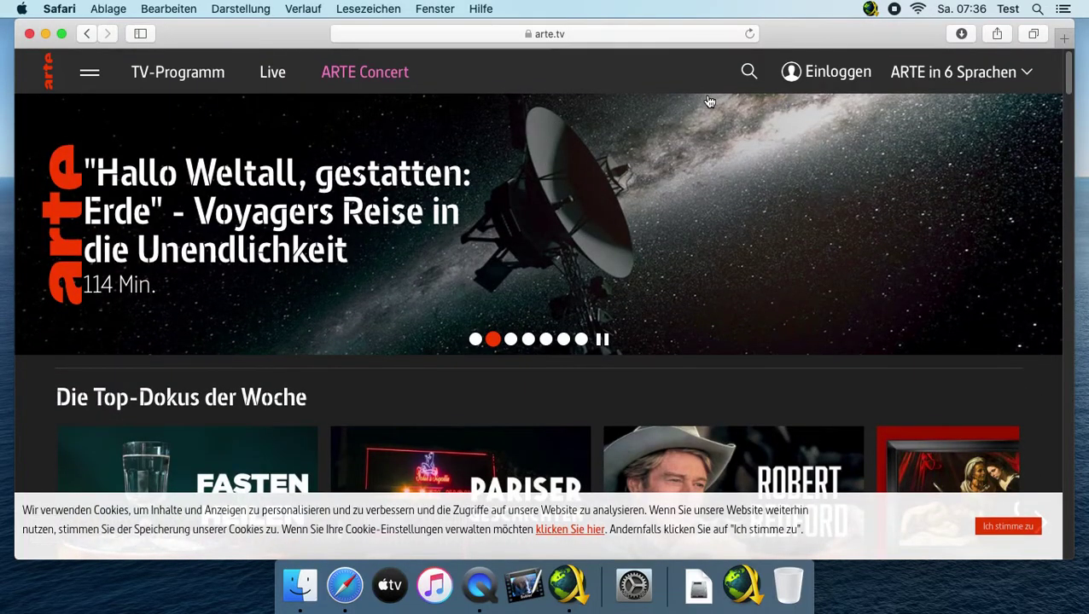
pyautogui.scroll(-1, 674, 103)
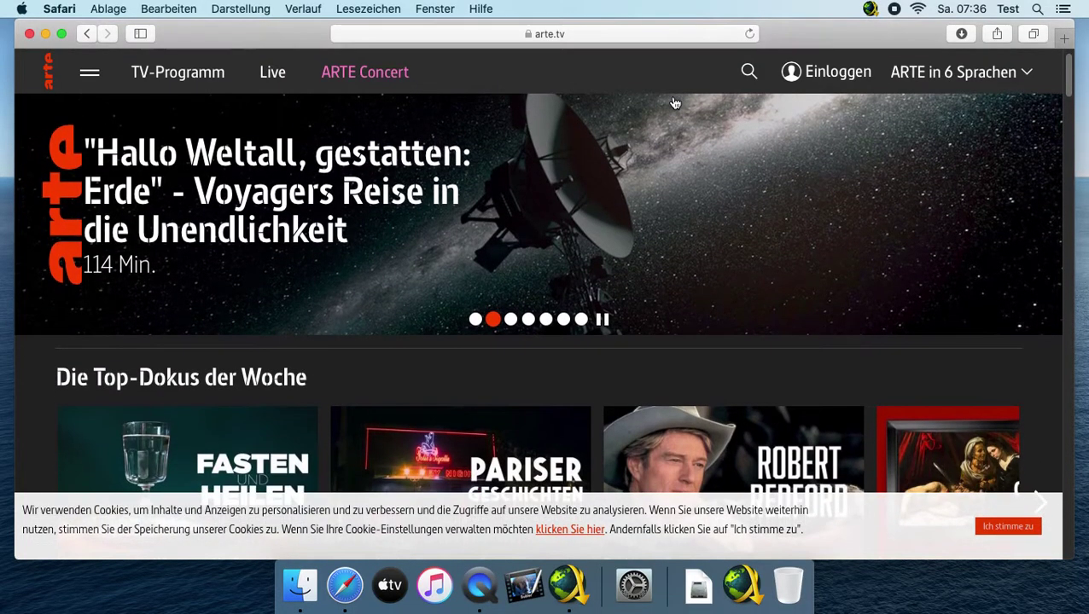
pyautogui.scroll(1, 674, 103)
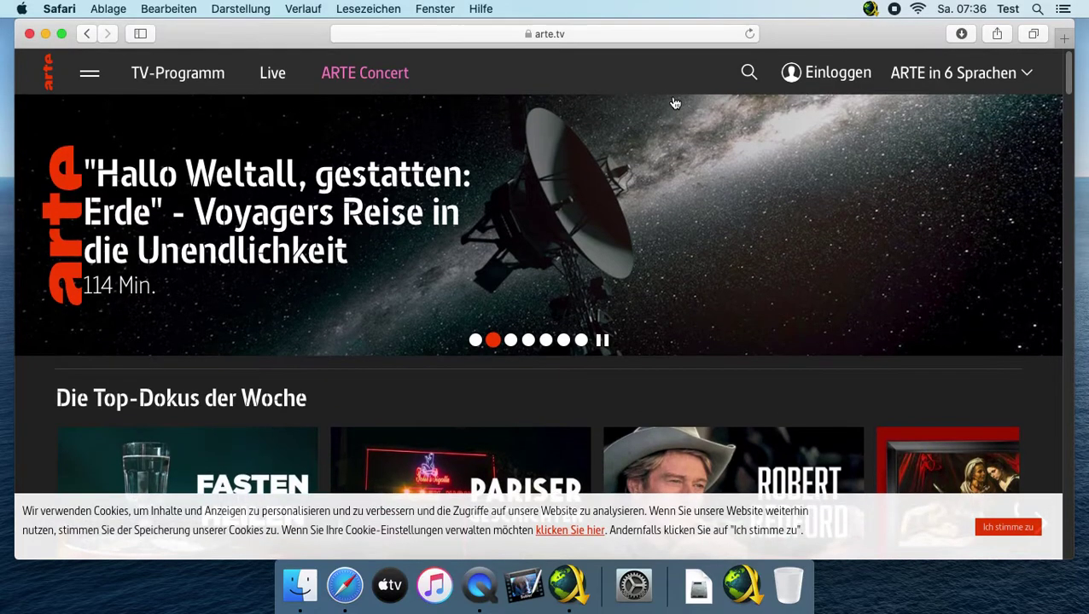
# Search the arte website for "Faszien" and open the programme "Faszien - Geheimnisvolle Welt unter der Haut".
pyautogui.click(748, 72)
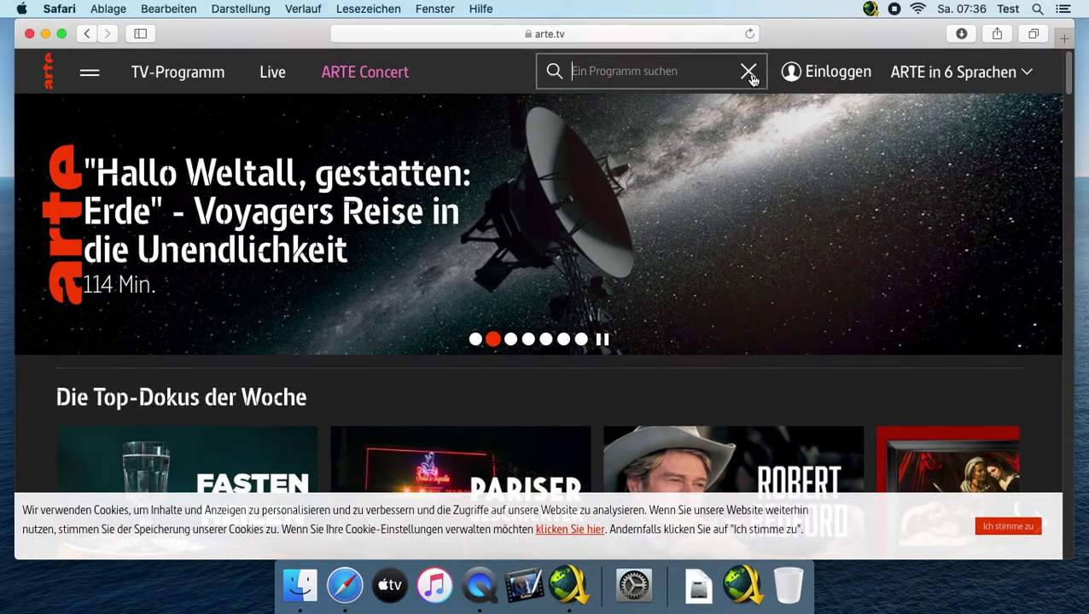
pyautogui.write('Fasz')
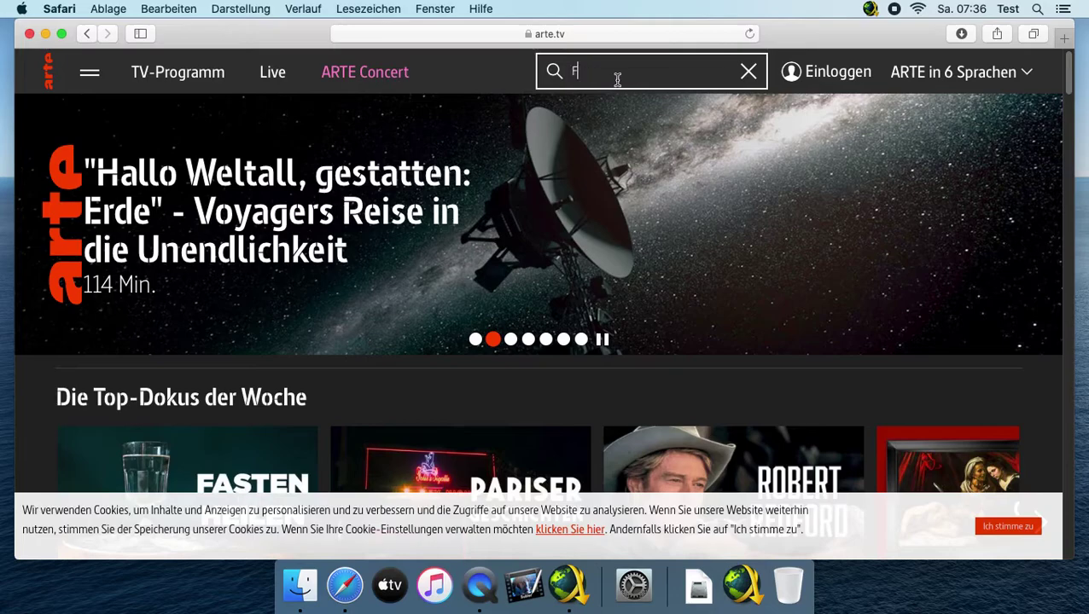
pyautogui.write('ien')
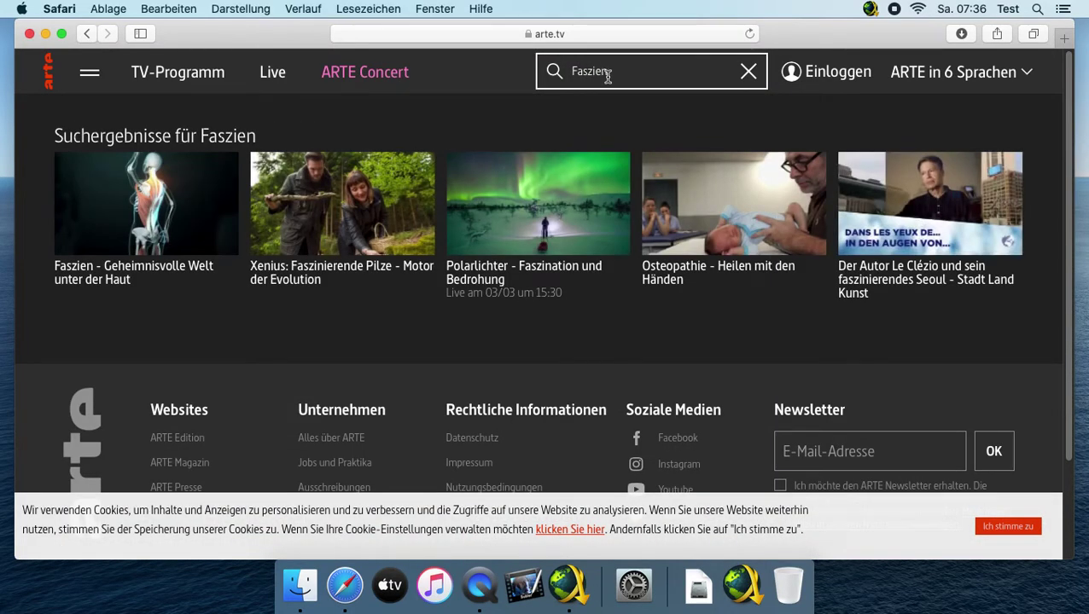
pyautogui.click(195, 210)
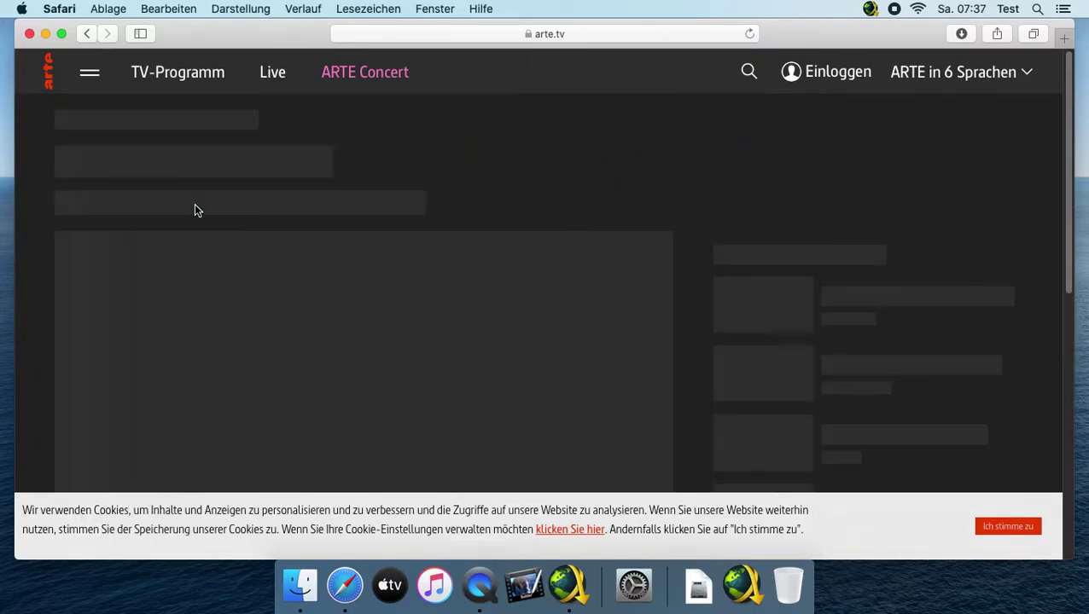
# Copy the full web address of the Faszien programme page and close the Safari window.
pyautogui.click(499, 36)
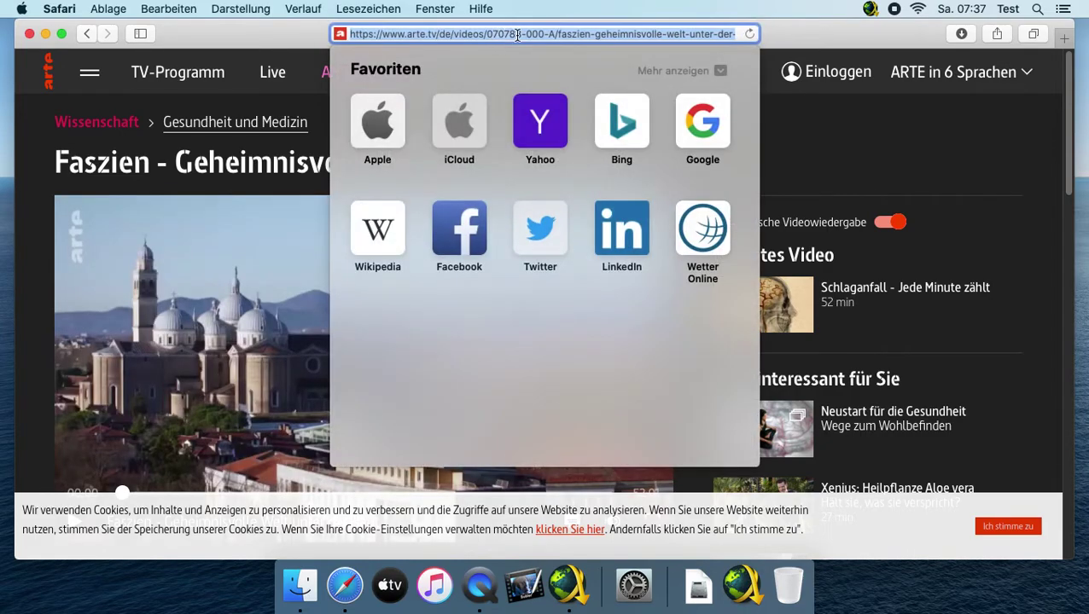
pyautogui.rightClick(515, 34)
pyautogui.click(559, 57)
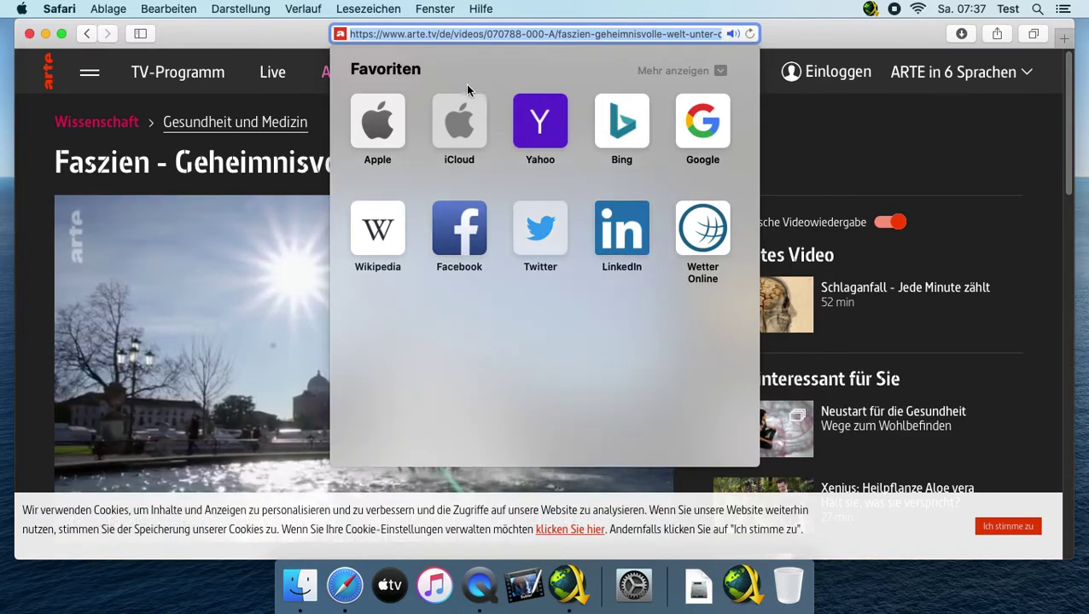
pyautogui.click(30, 34)
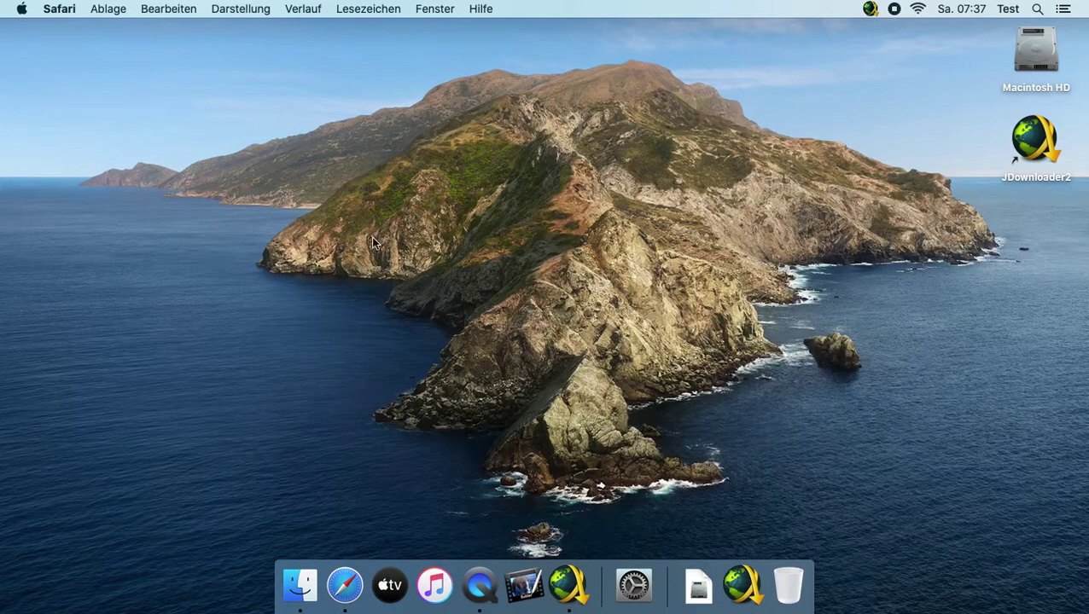
# Switch to JDownloader and add the copied arte link for analysis, keeping /Users/Test/Downloads as the destination folder.
pyautogui.click(569, 580)
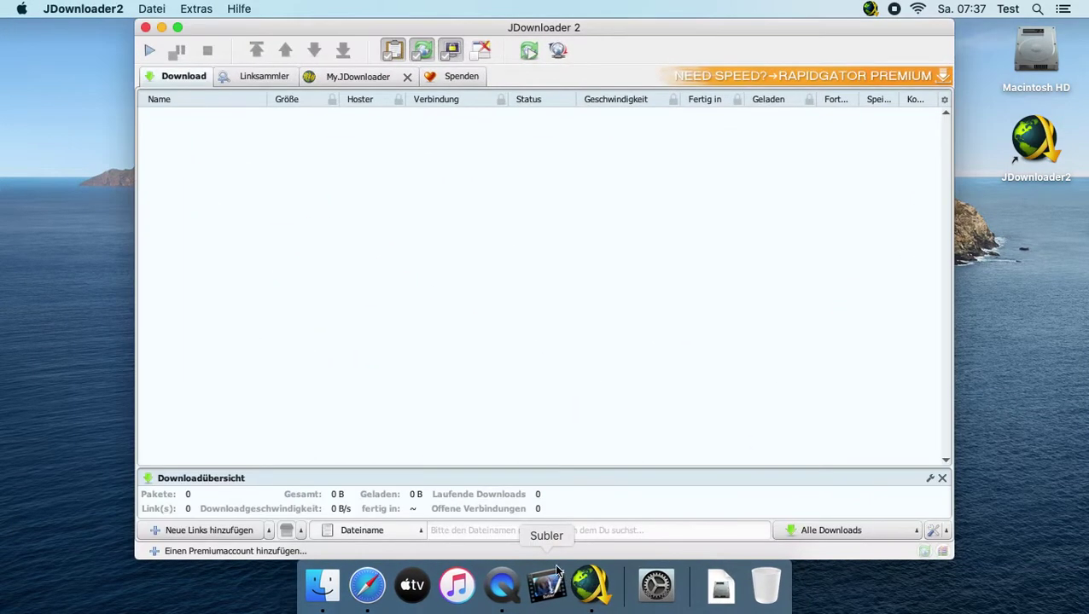
pyautogui.click(227, 530)
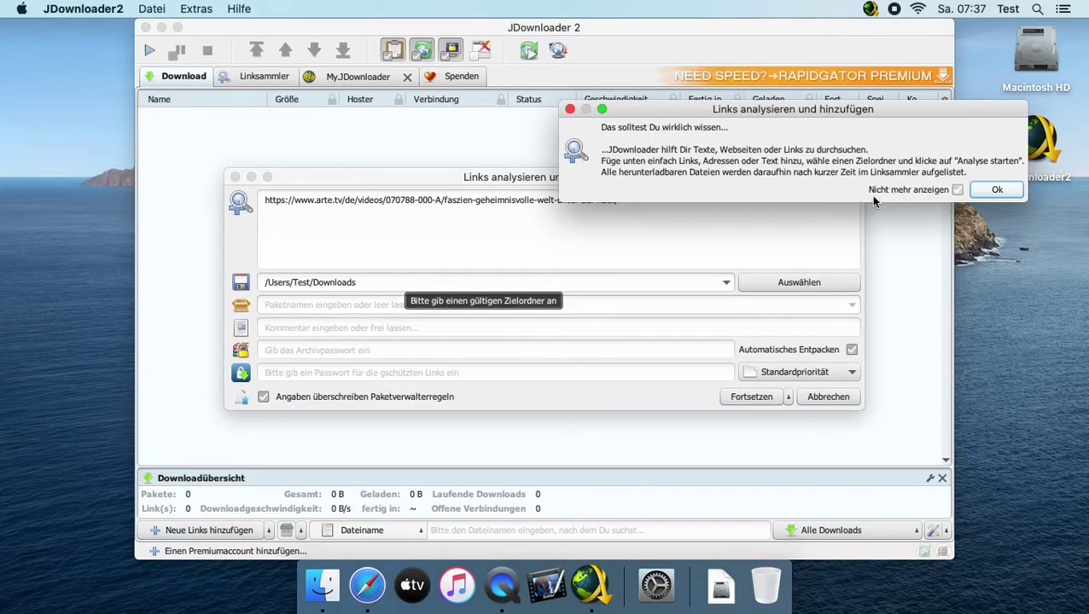
pyautogui.click(989, 192)
pyautogui.click(756, 397)
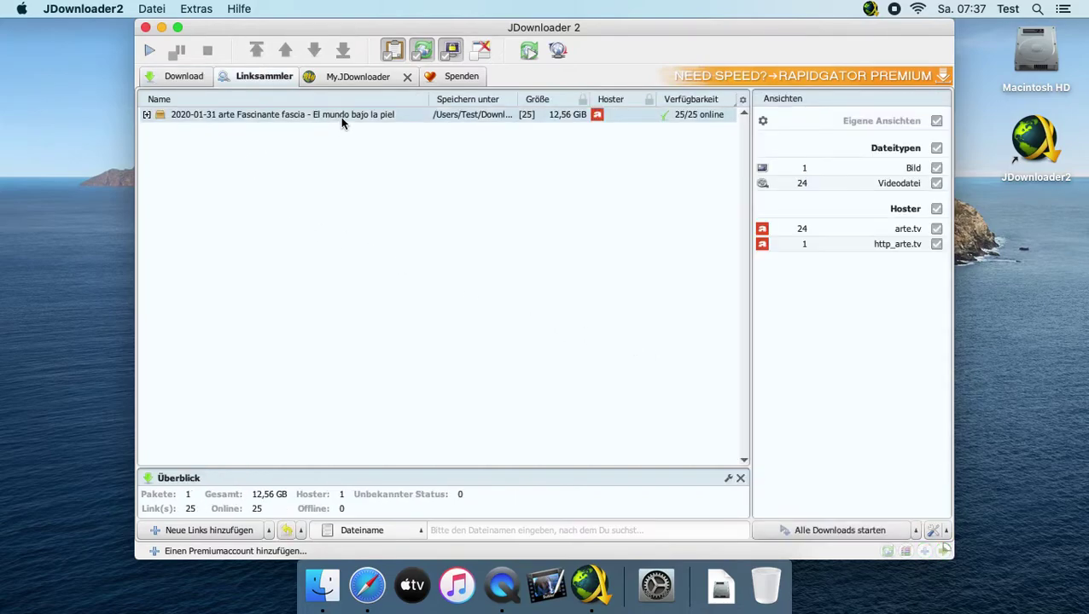
# Expand the collected arte package, enlarge the window to full screen and widen the name column to show the complete file names.
pyautogui.doubleClick(341, 120)
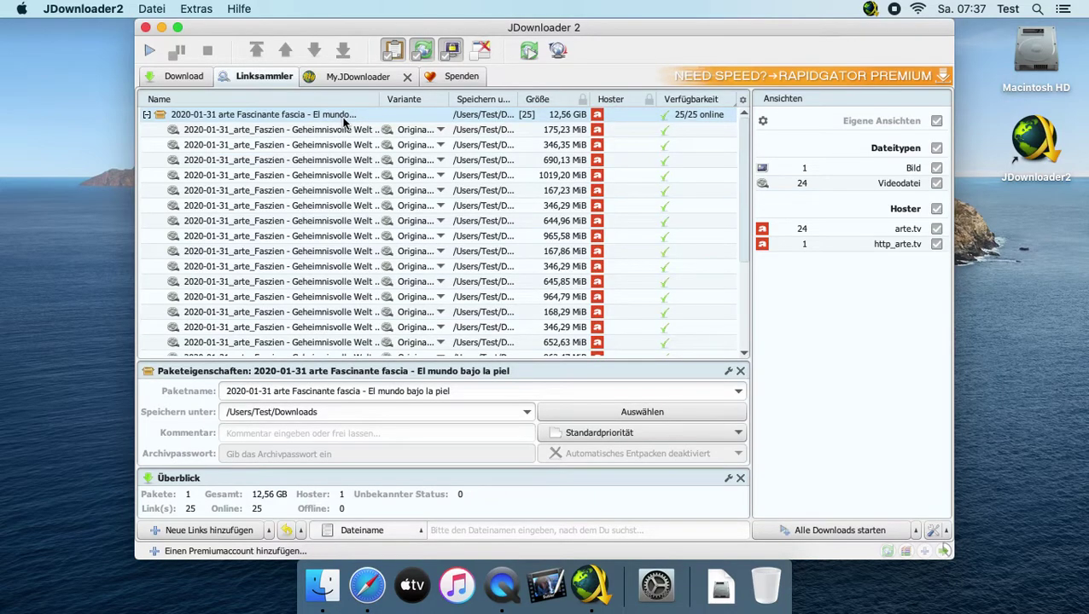
pyautogui.click(177, 29)
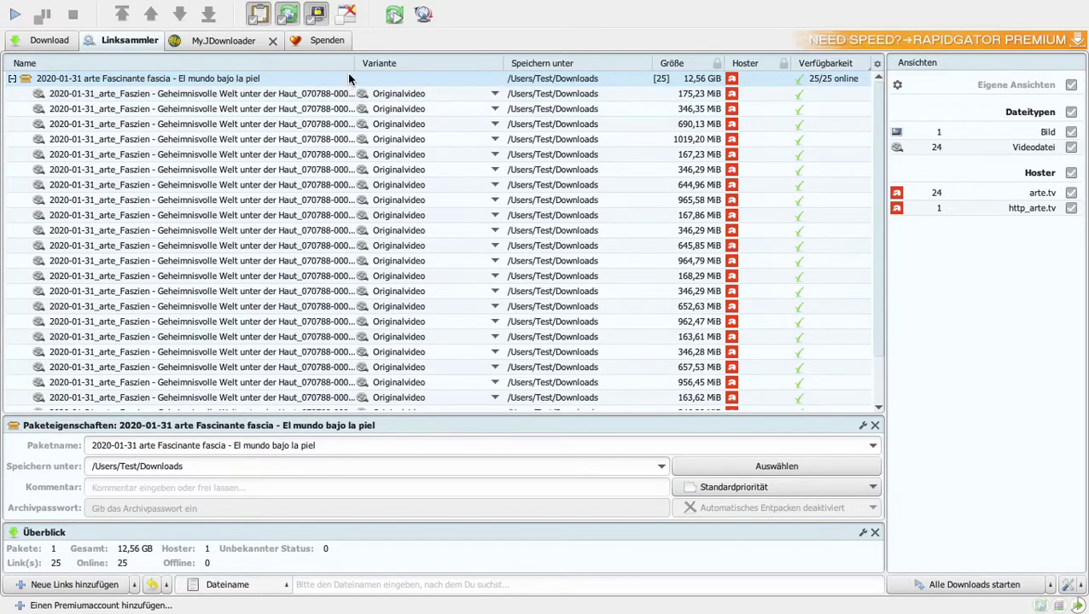
pyautogui.moveTo(355, 63); pyautogui.dragTo(583, 85)
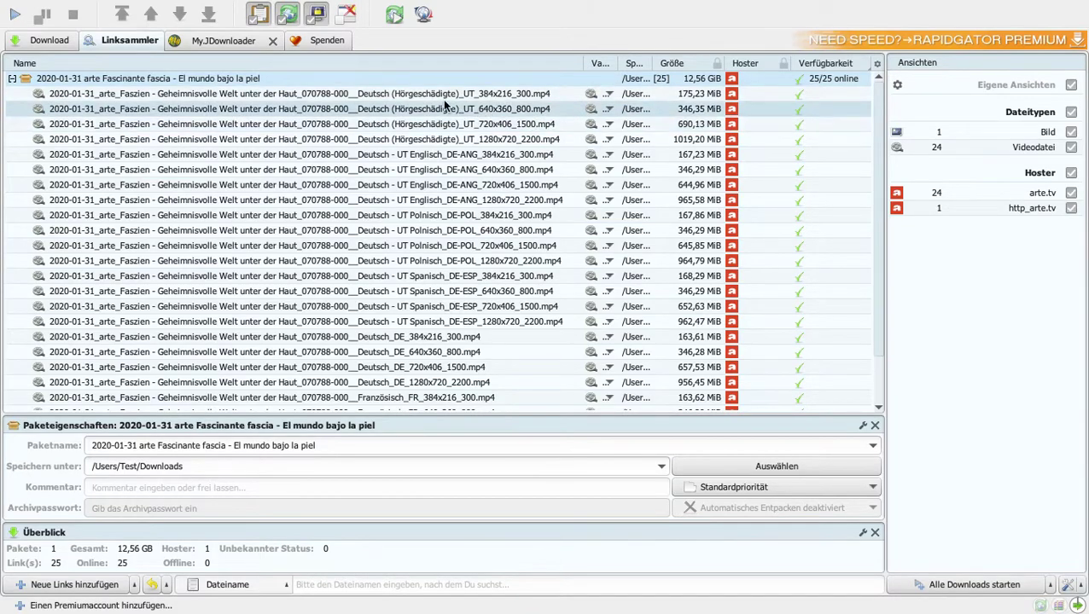
pyautogui.scroll(-2, 428, 131)
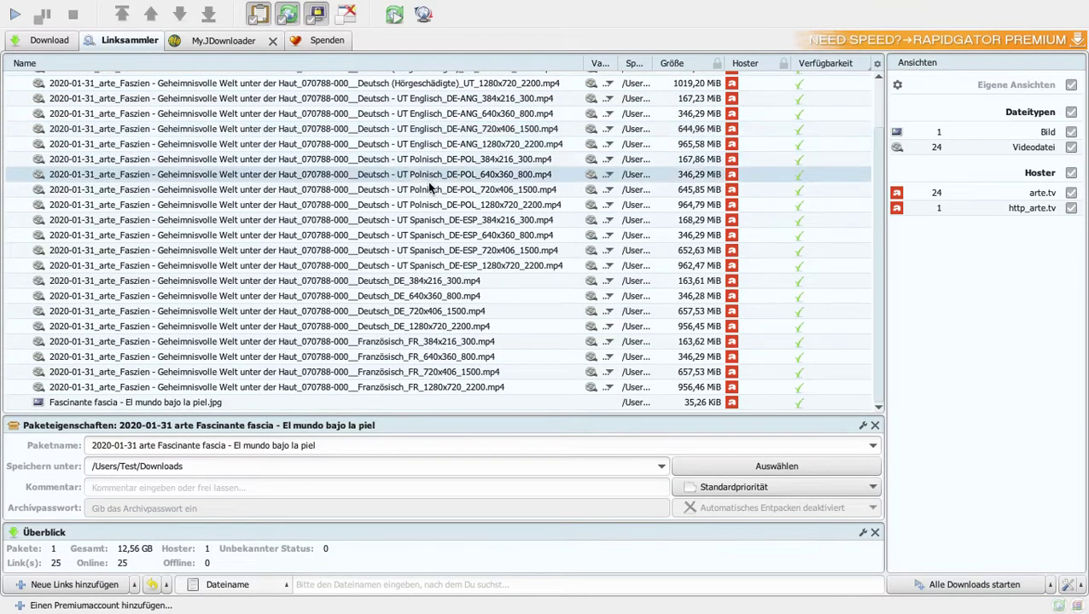
# Download only the Deutsch_DE_1280x720_2200.mp4 version and allow JDownloader access to the Downloads folder.
pyautogui.click(429, 331)
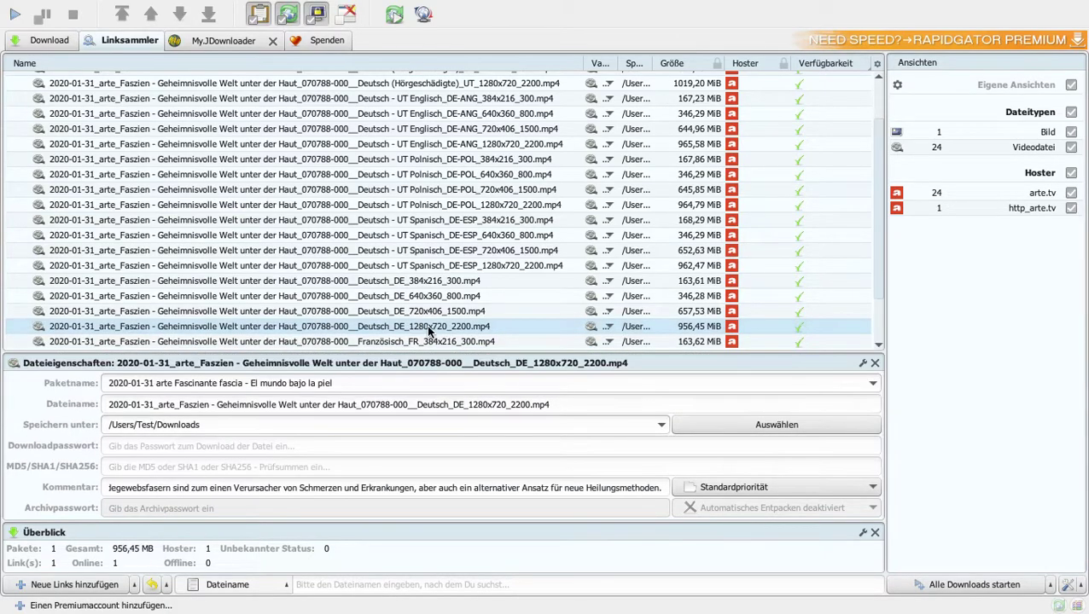
pyautogui.rightClick(429, 331)
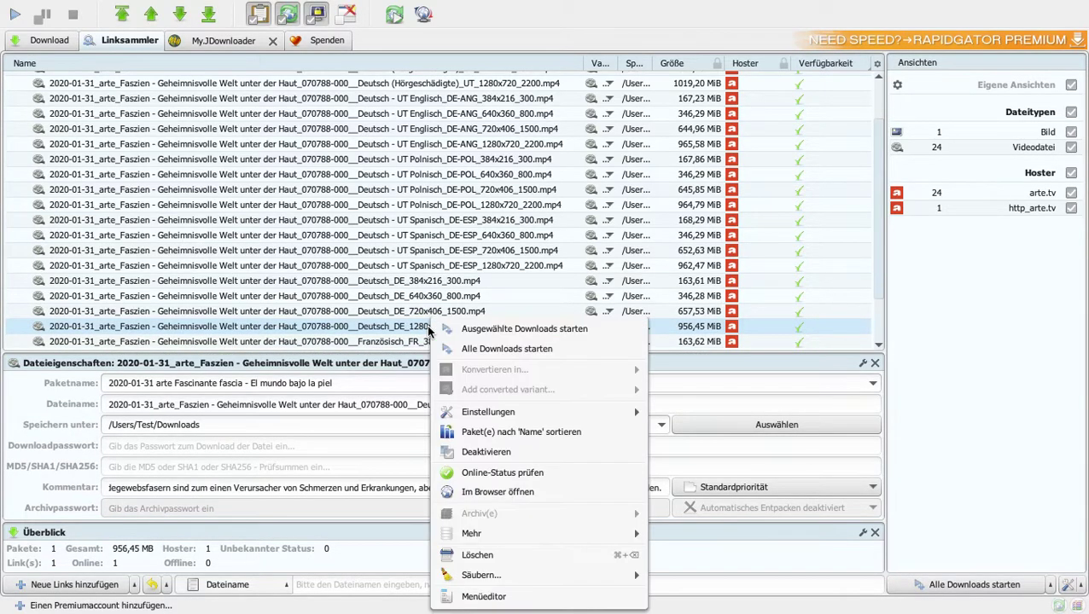
pyautogui.click(500, 334)
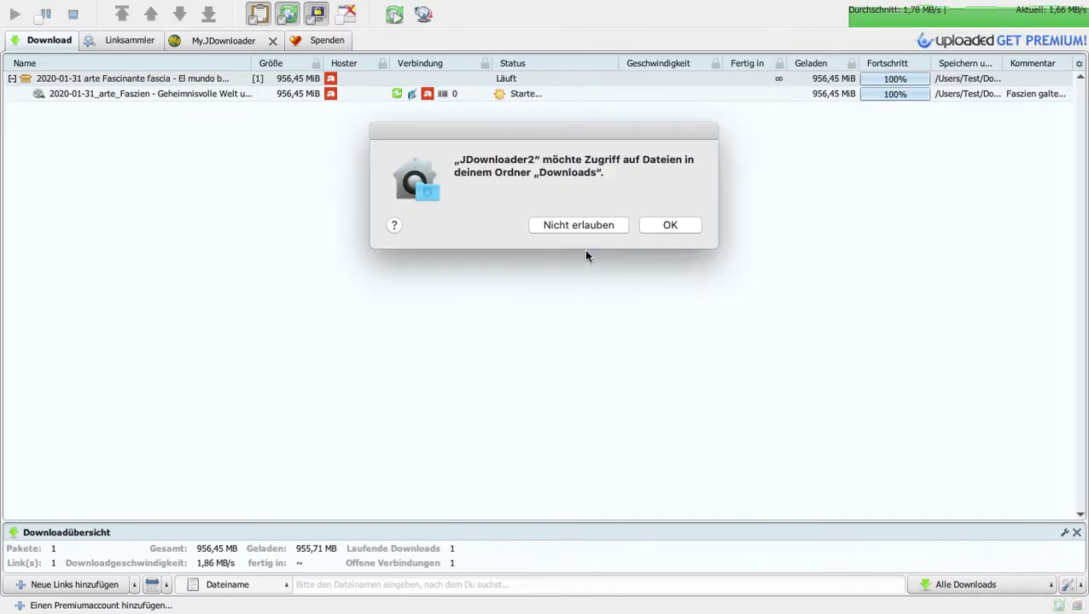
pyautogui.click(670, 225)
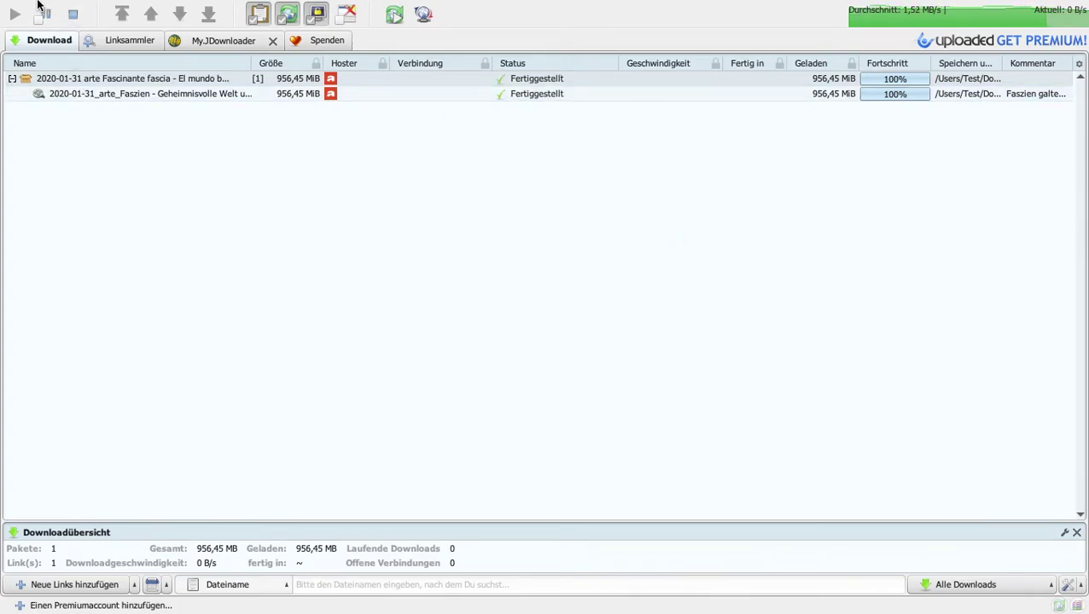
# Leave full-screen mode and open the destination folder of the downloaded video file.
pyautogui.moveTo(38, 5)
pyautogui.click(43, 26)
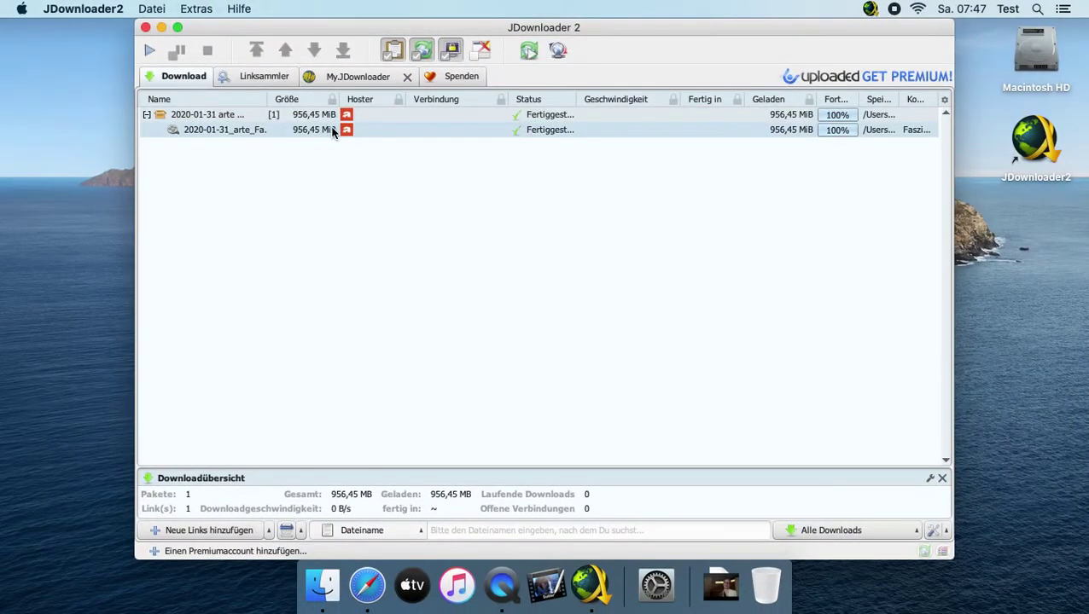
pyautogui.click(333, 130)
pyautogui.rightClick(333, 131)
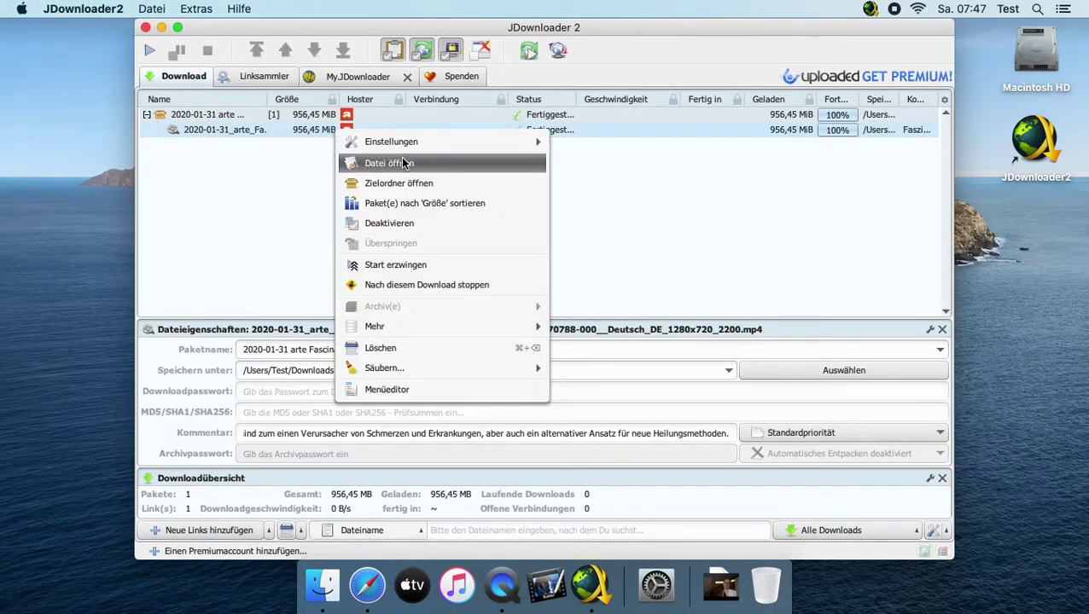
pyautogui.click(404, 185)
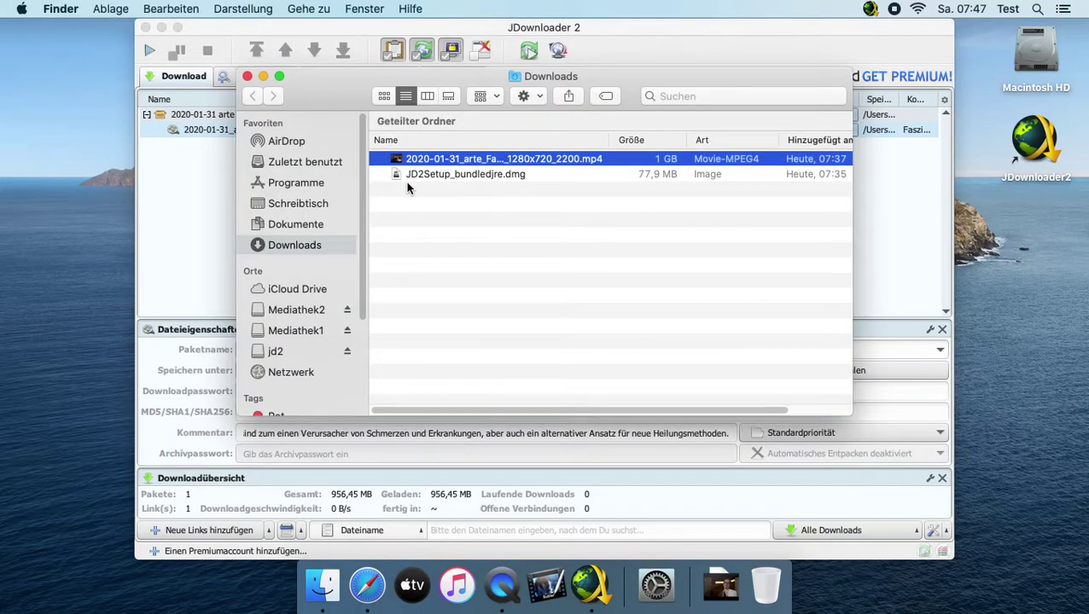
# Copy the title "Faszien - Geheimnisvolle Welt unter der Haut" from the mp4's file name, leaving the name as it is.
pyautogui.click(466, 160)
pyautogui.click(489, 161)
pyautogui.moveTo(487, 162); pyautogui.dragTo(423, 182)
pyautogui.rightClick(422, 181)
pyautogui.click(464, 256)
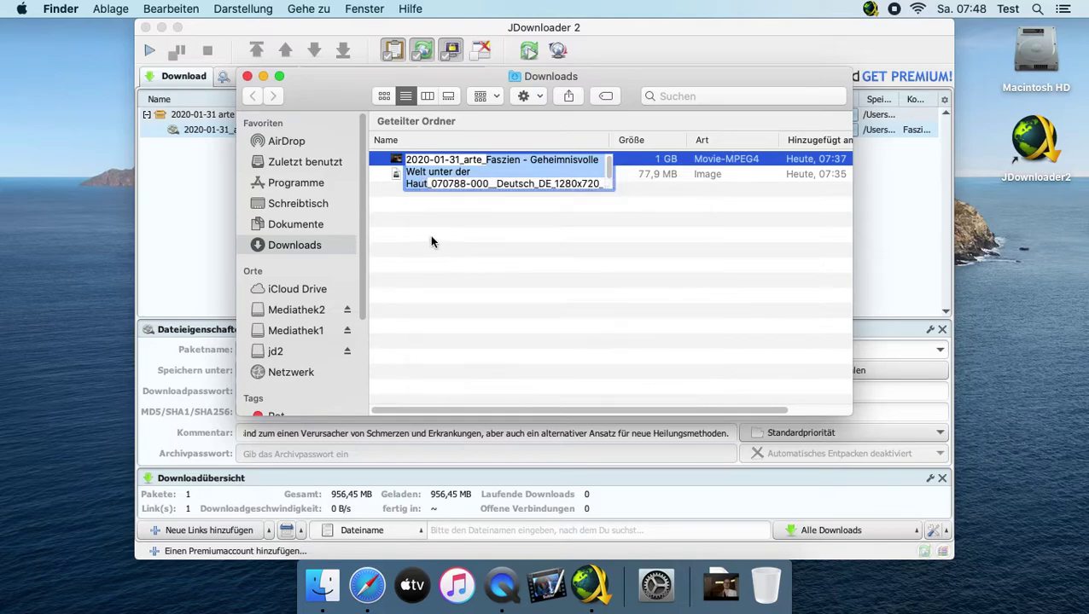
pyautogui.click(397, 223)
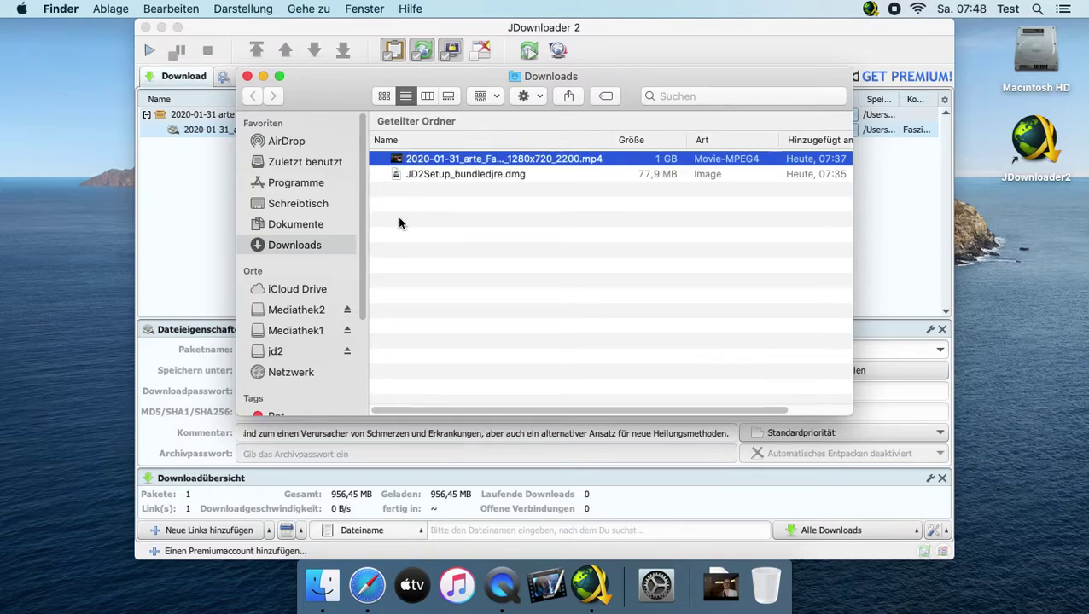
# Start Subler and open the downloaded Faszien mp4 from the Downloads folder.
pyautogui.click(550, 589)
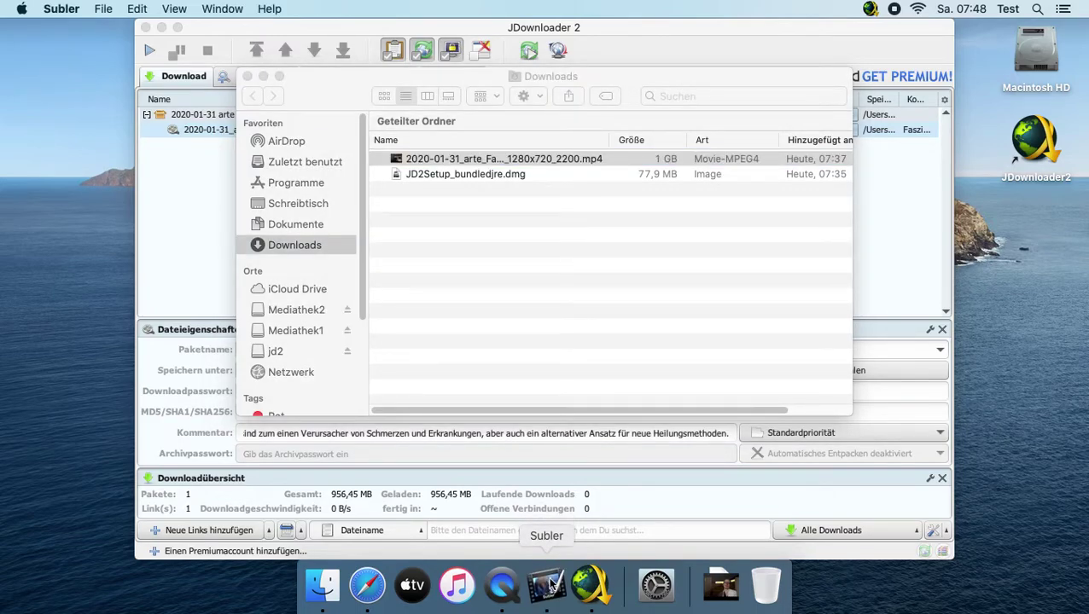
pyautogui.click(102, 8)
pyautogui.click(107, 31)
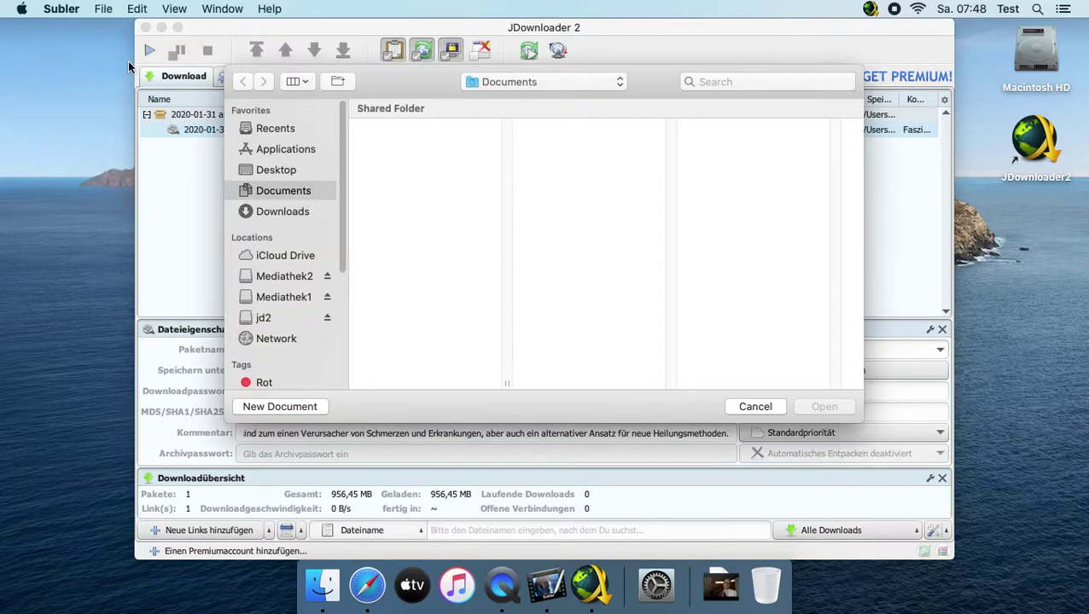
pyautogui.click(282, 213)
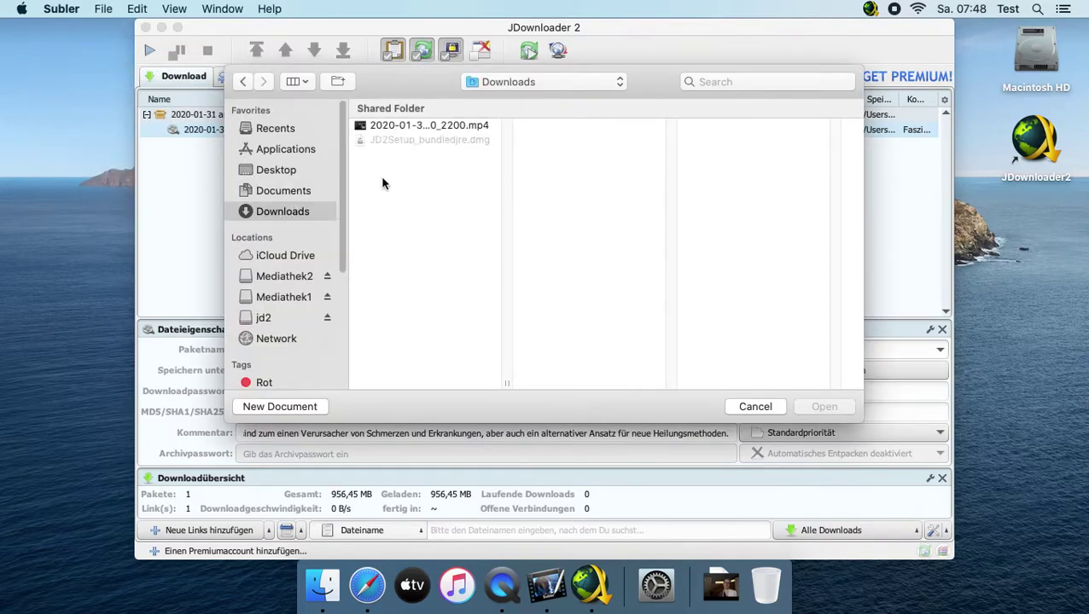
pyautogui.click(400, 127)
pyautogui.doubleClick(400, 127)
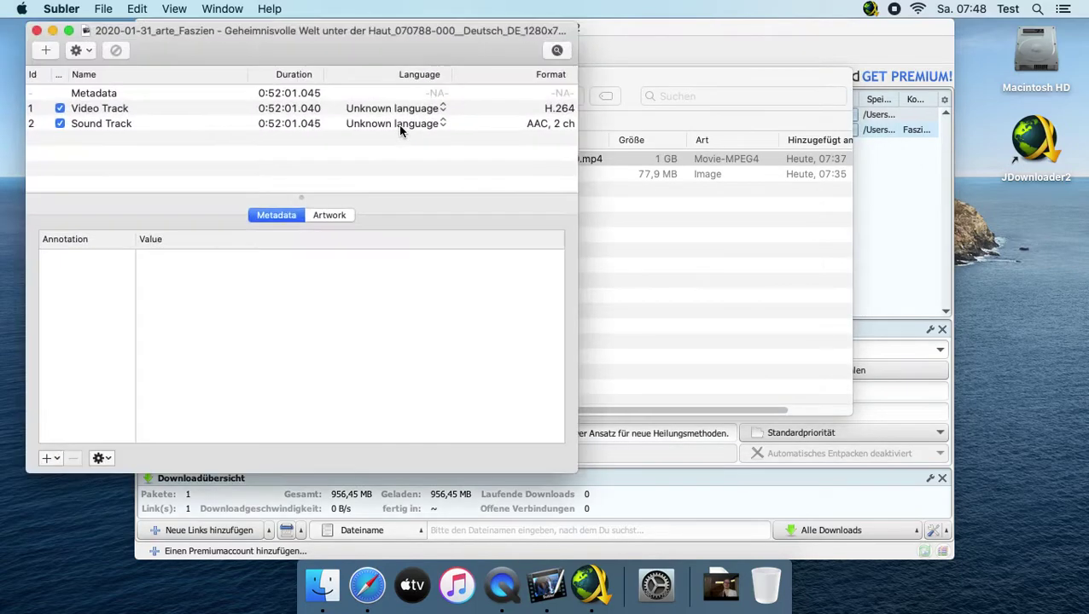
# Set the video track's language to English and the sound track's language to German.
pyautogui.click(394, 110)
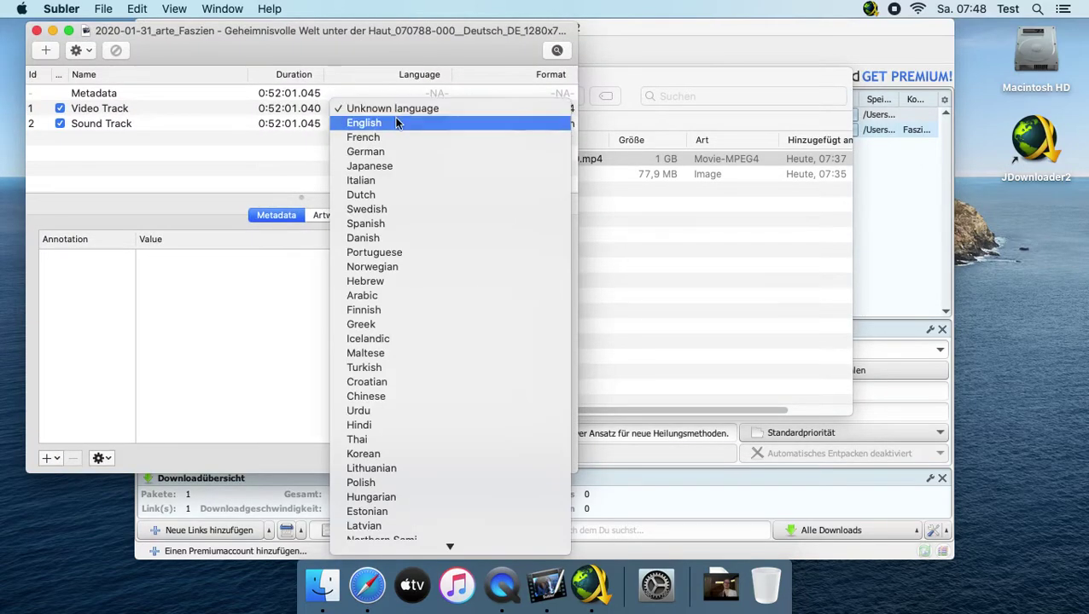
pyautogui.click(394, 124)
pyautogui.click(394, 124)
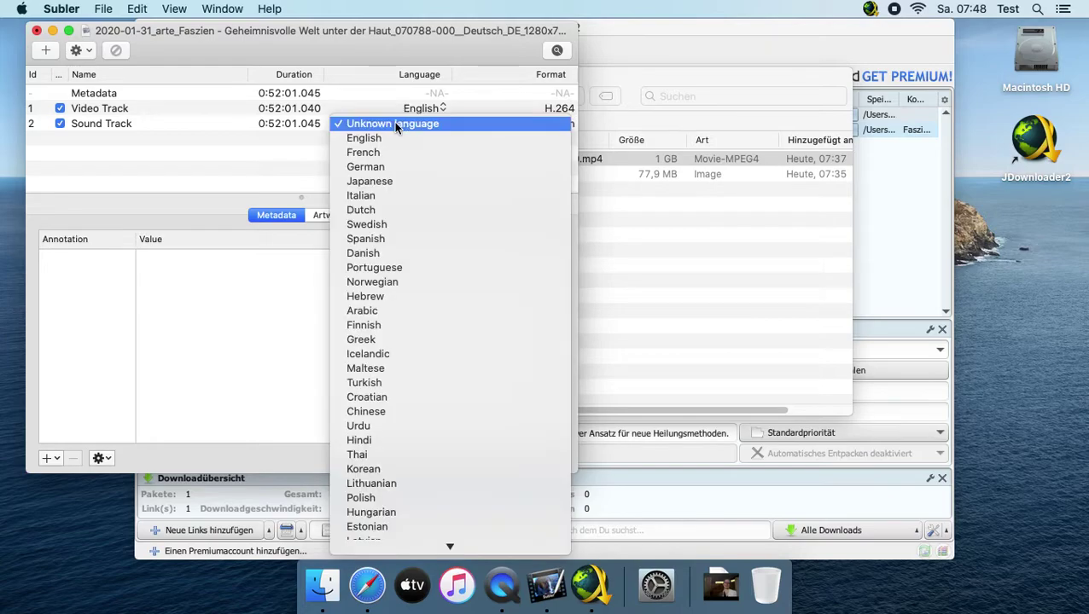
pyautogui.click(382, 167)
# Search TheMovieDB for German movie metadata using the pasted title "Faszien - Geheimnisvolle Welt unter der Haut".
pyautogui.click(556, 51)
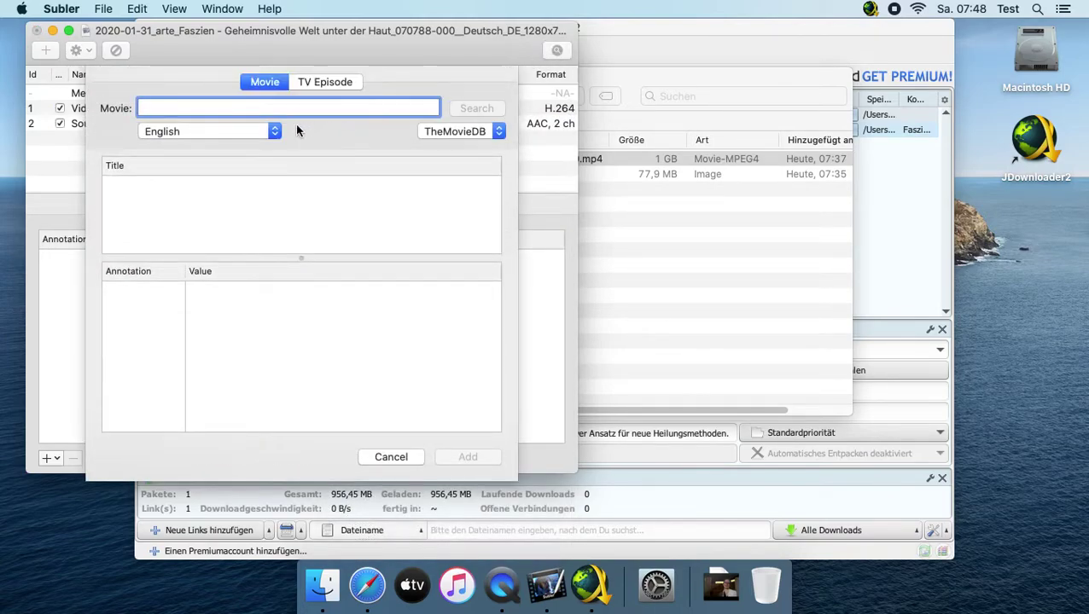
pyautogui.click(250, 133)
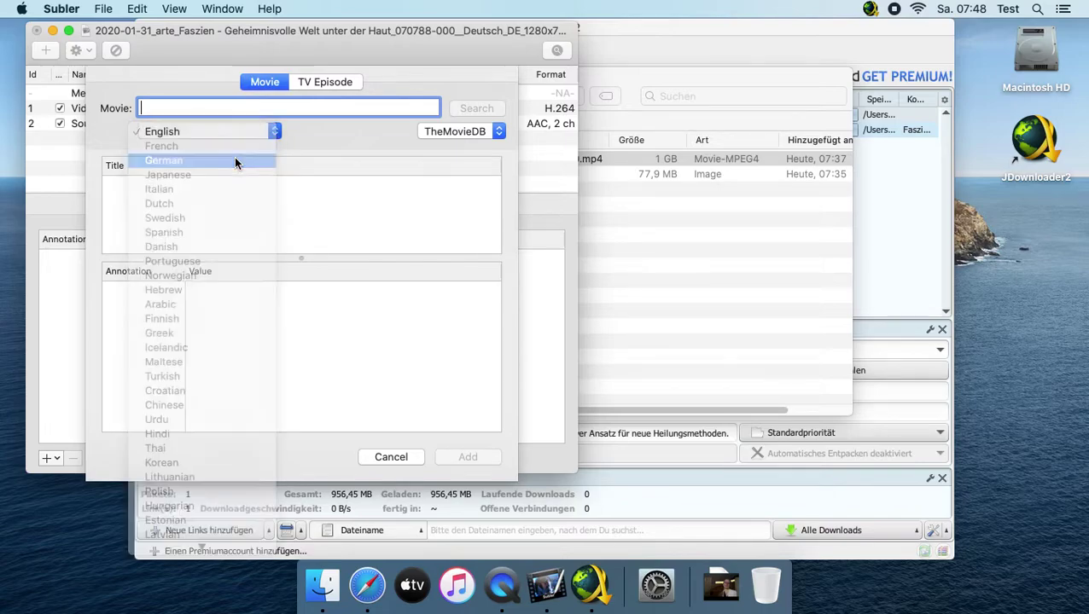
pyautogui.click(236, 161)
pyautogui.rightClick(235, 107)
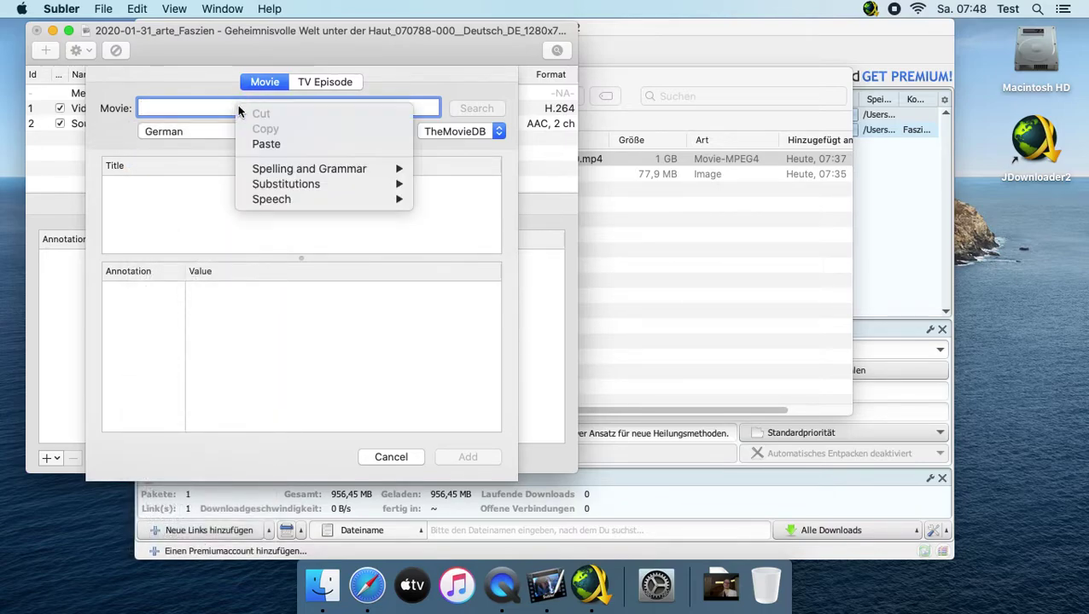
pyautogui.click(267, 143)
pyautogui.click(449, 134)
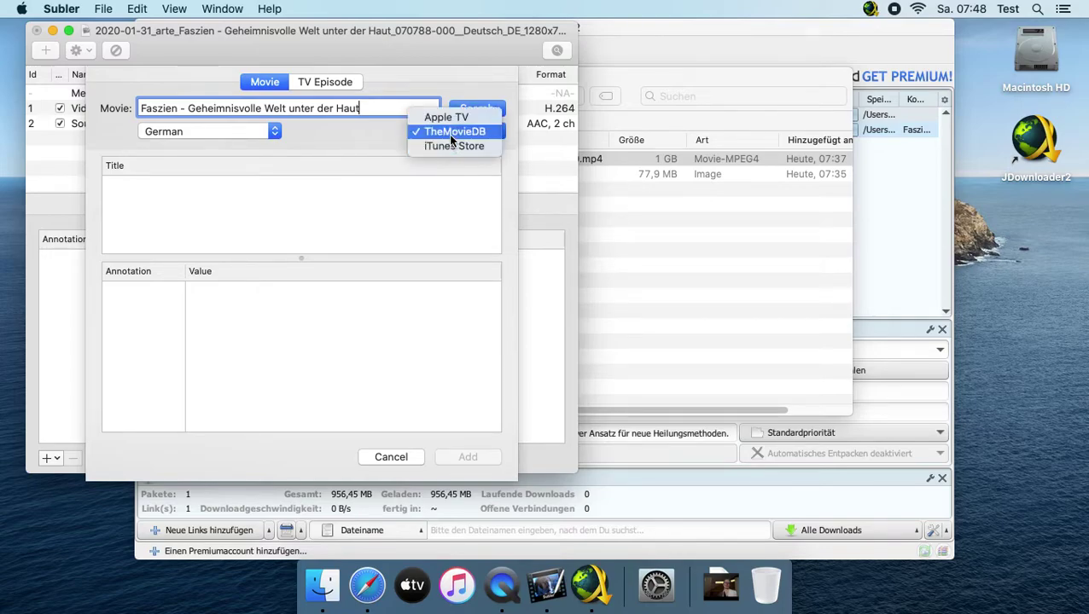
pyautogui.click(449, 133)
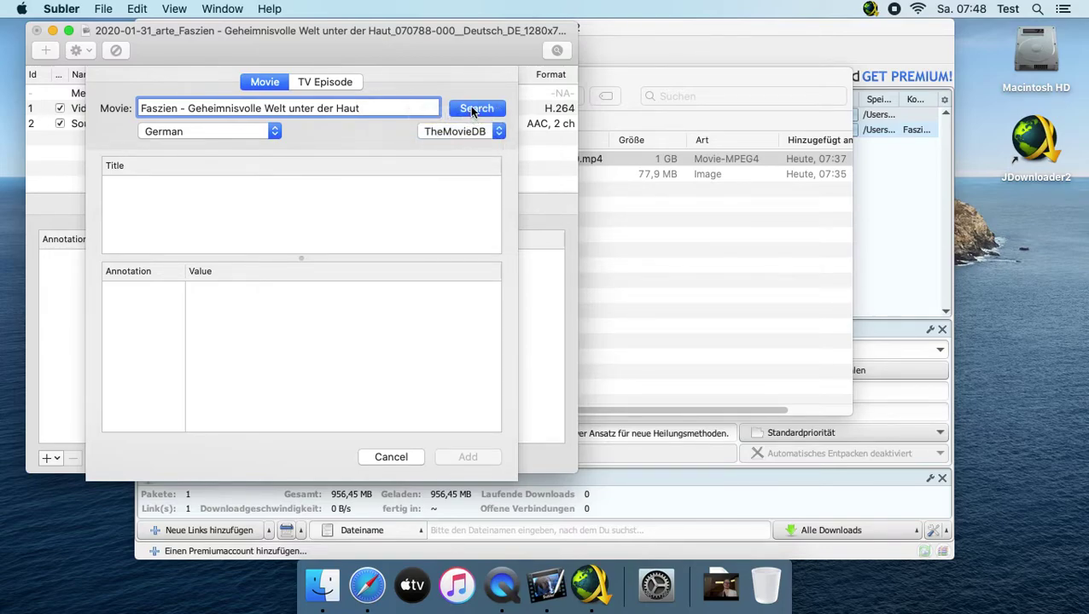
pyautogui.click(470, 108)
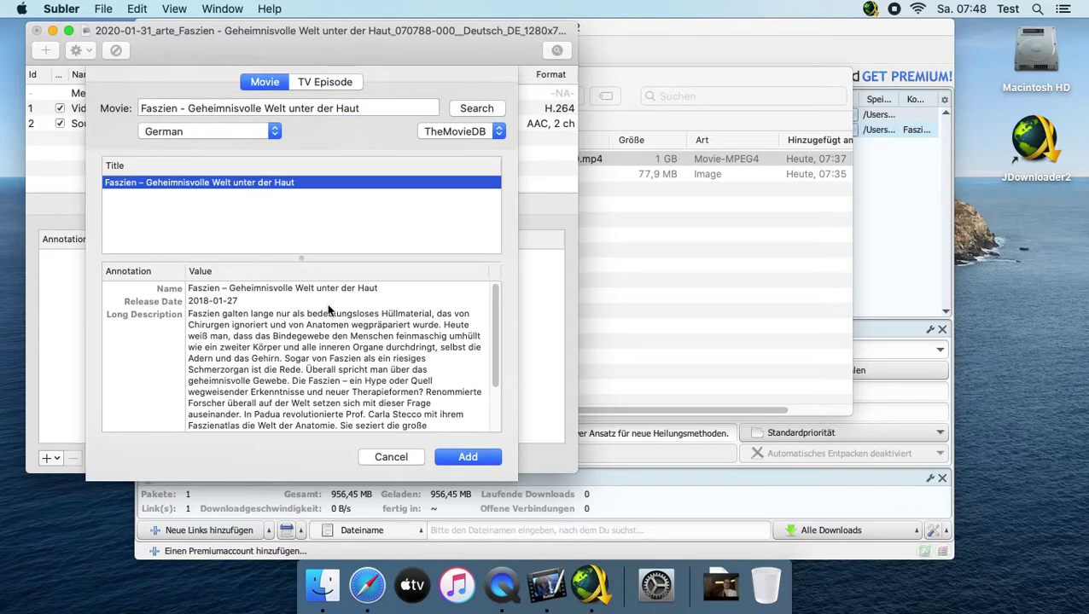
# Review the German TheMovieDB result for the Faszien film, add its metadata to the file and set the TheMovieDB poster as artwork.
pyautogui.scroll(-5, 394, 376)
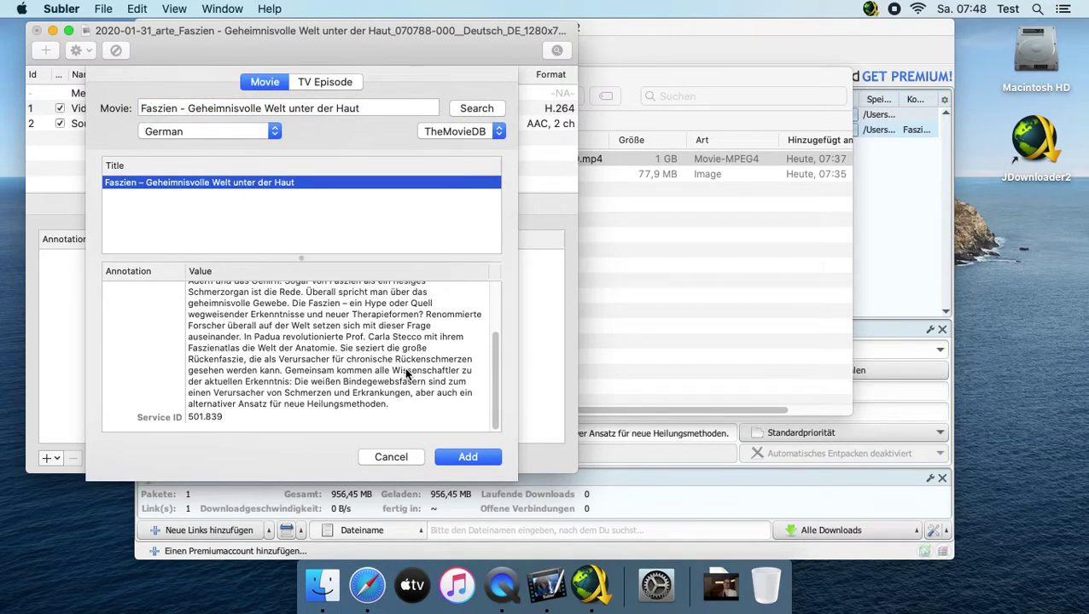
pyautogui.scroll(5, 406, 374)
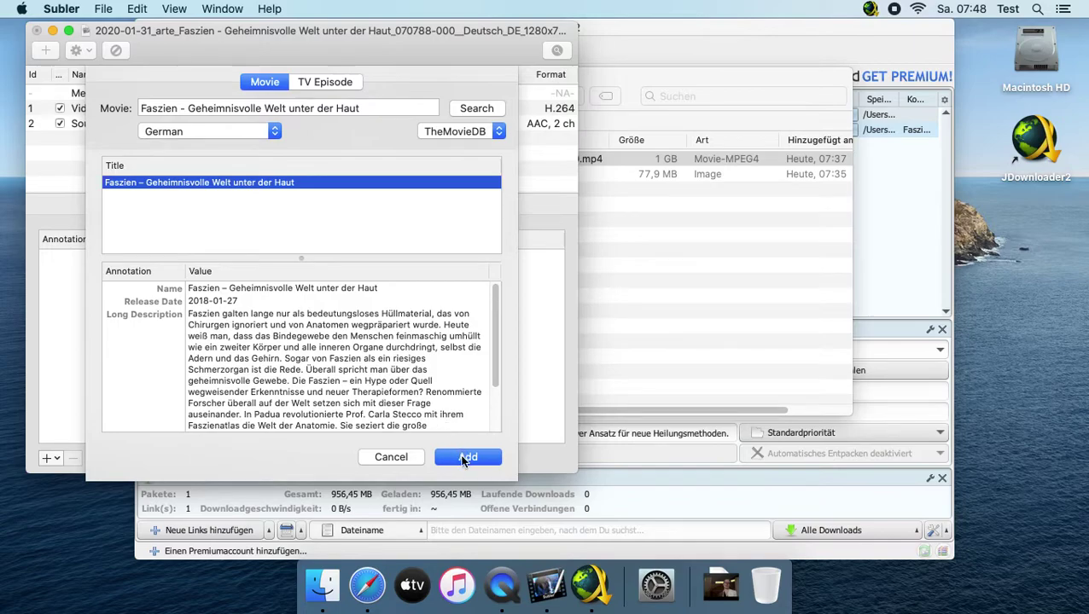
pyautogui.click(463, 459)
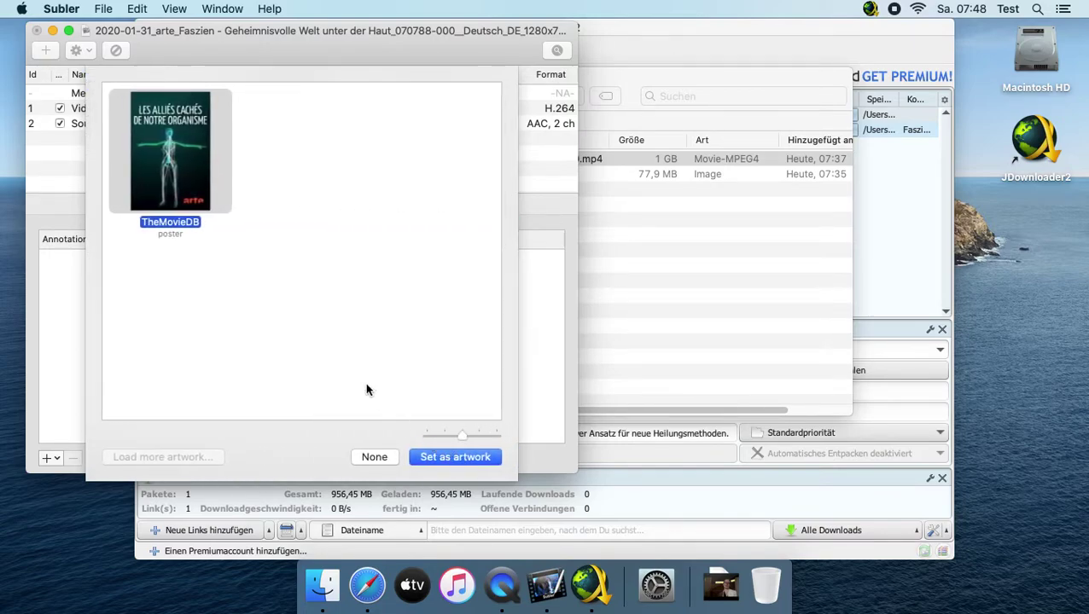
pyautogui.click(442, 458)
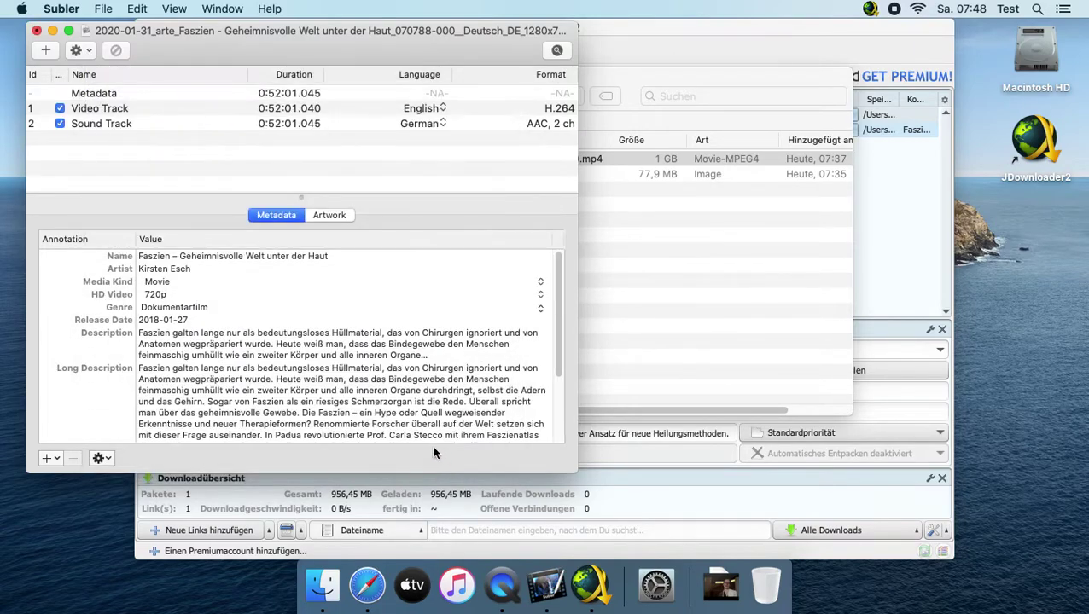
# Check the metadata added to the Faszien mp4, and close the document with its changes saved.
pyautogui.scroll(-5, 305, 333)
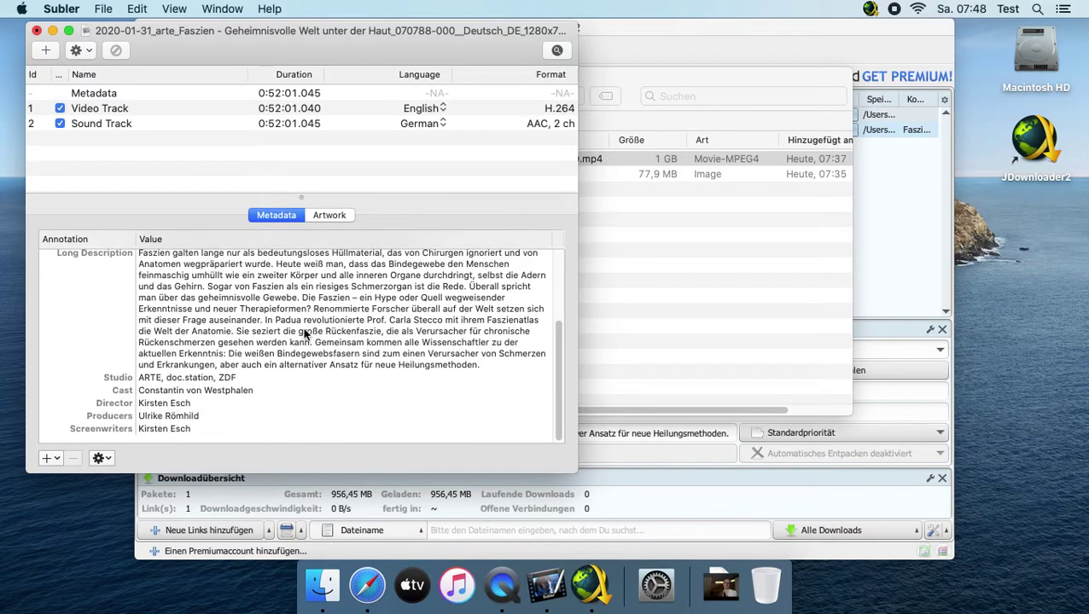
pyautogui.scroll(5, 305, 332)
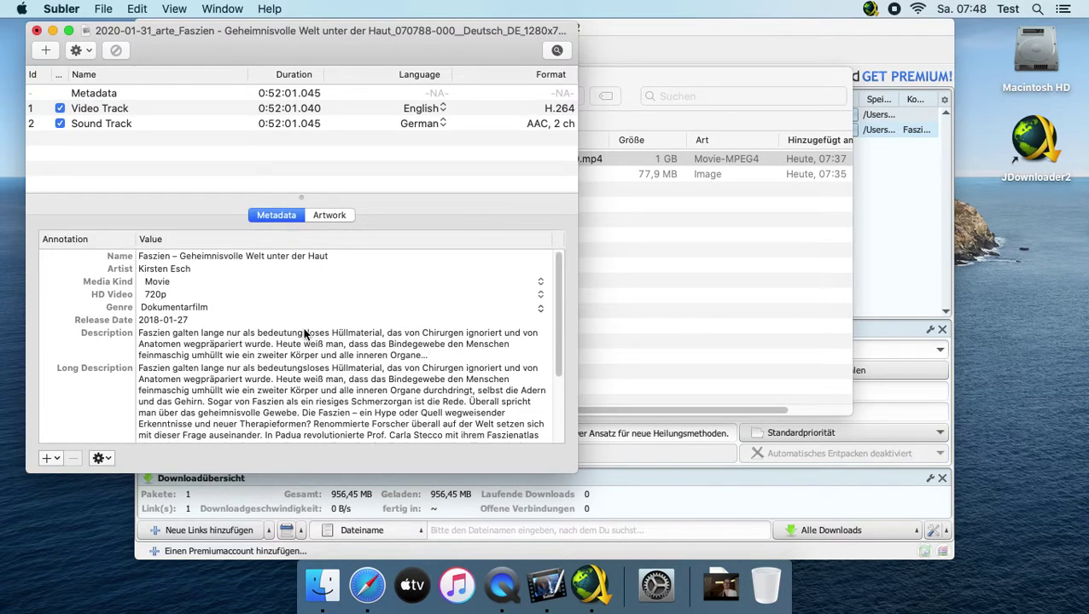
pyautogui.click(38, 33)
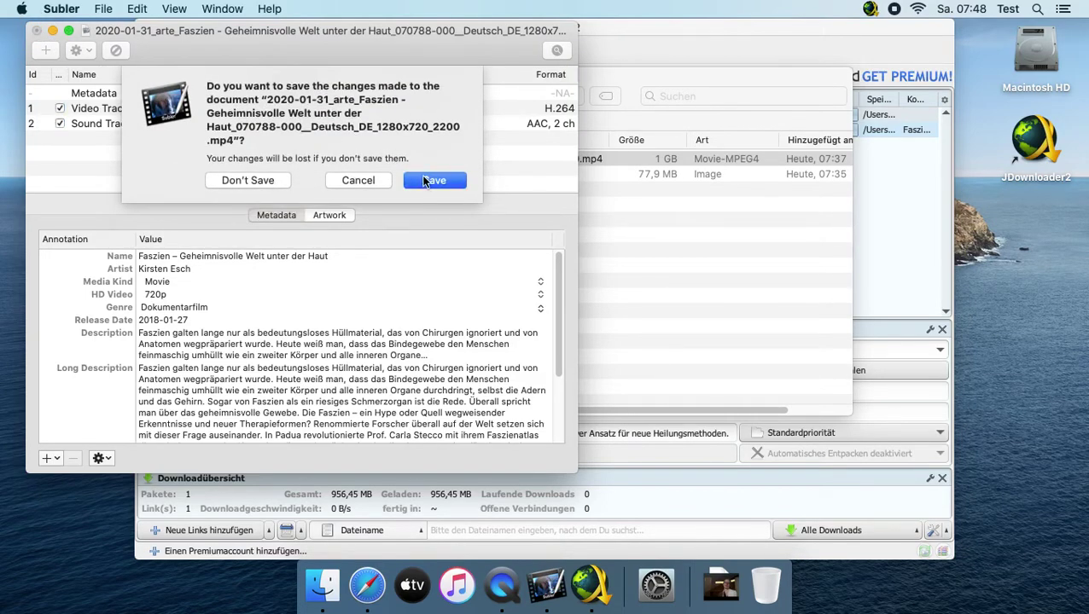
pyautogui.click(425, 181)
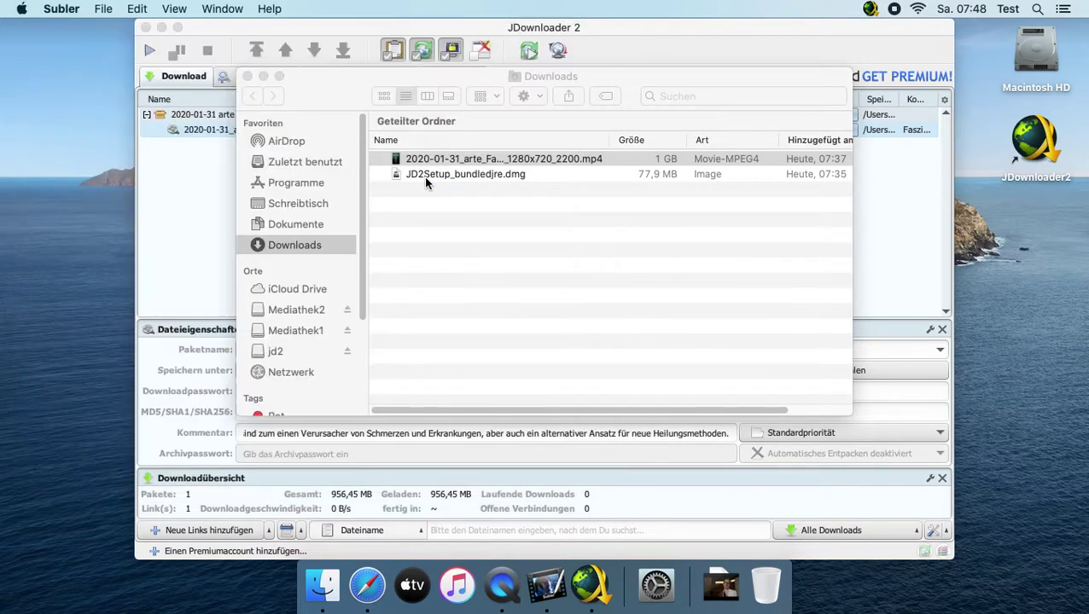
# Open iTunes, accept sharing library details with Apple, and add the Faszien mp4 from the Downloads folder to the library.
pyautogui.click(458, 584)
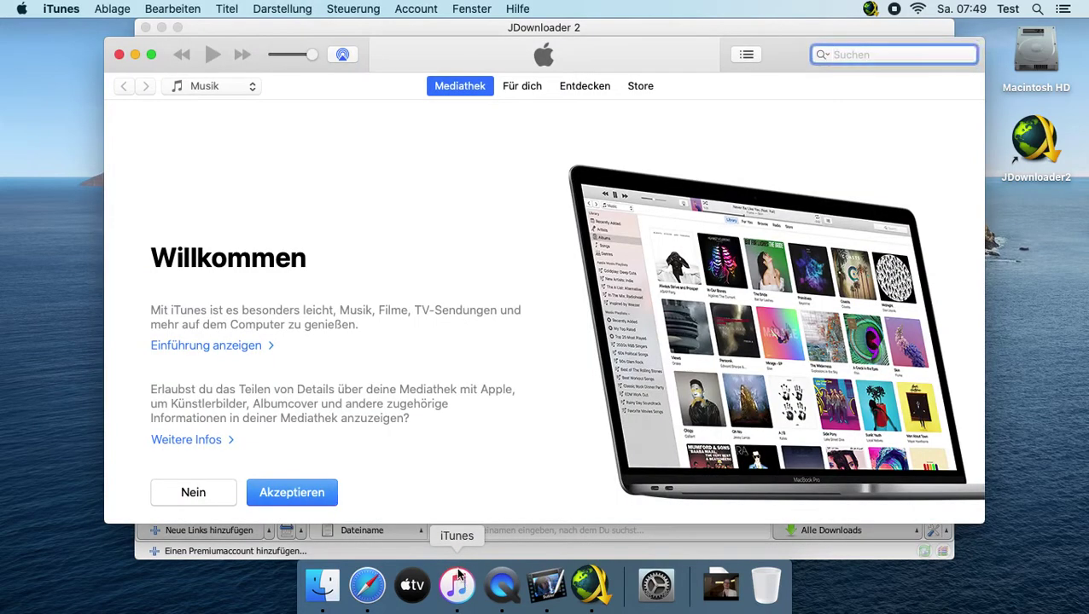
pyautogui.click(294, 493)
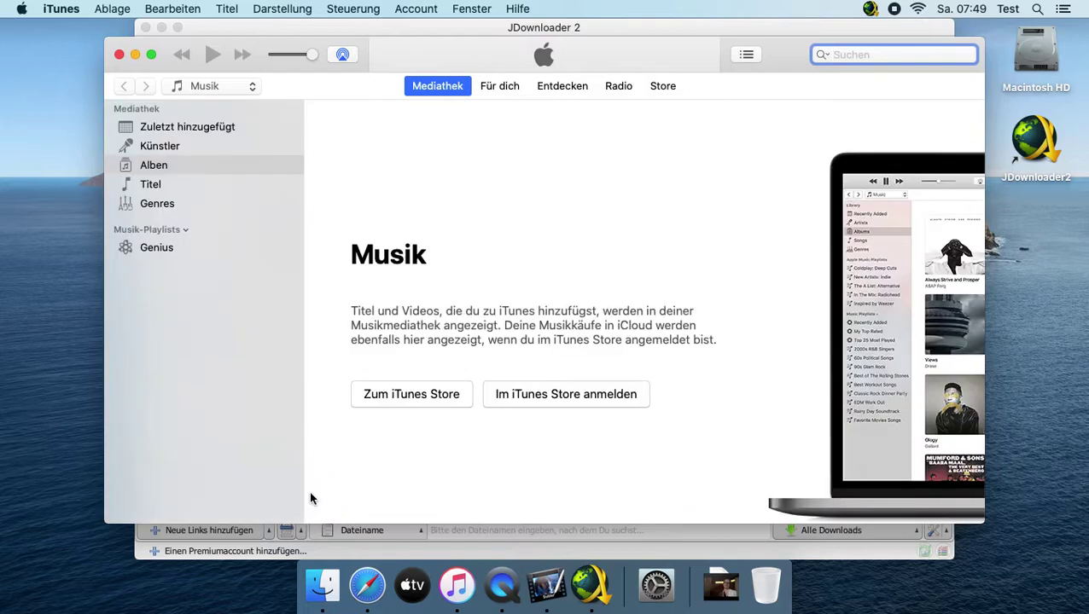
pyautogui.click(323, 585)
pyautogui.moveTo(436, 162); pyautogui.dragTo(190, 292)
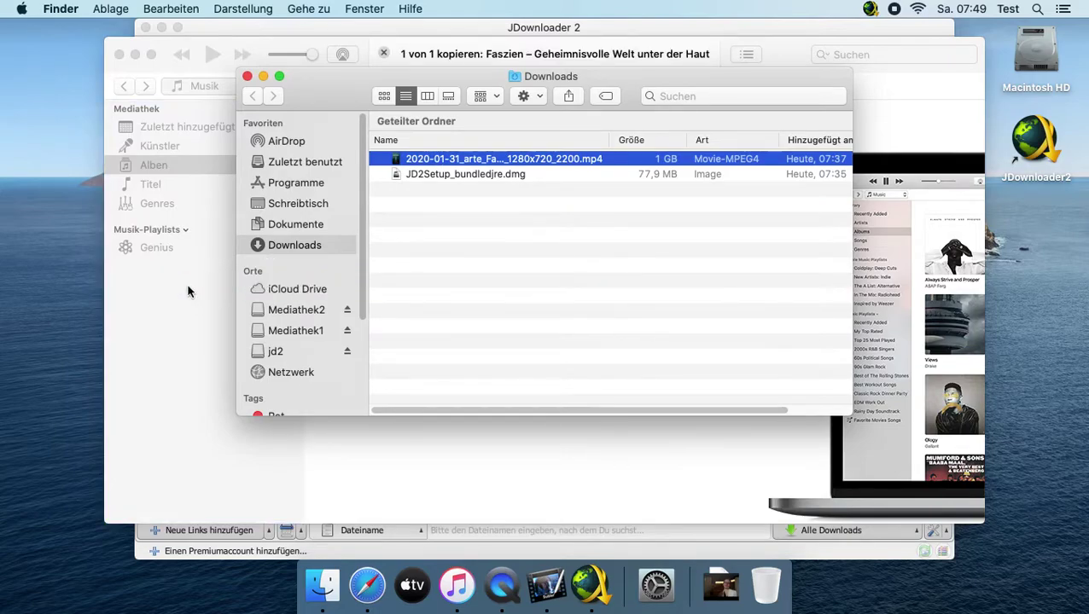
pyautogui.click(189, 292)
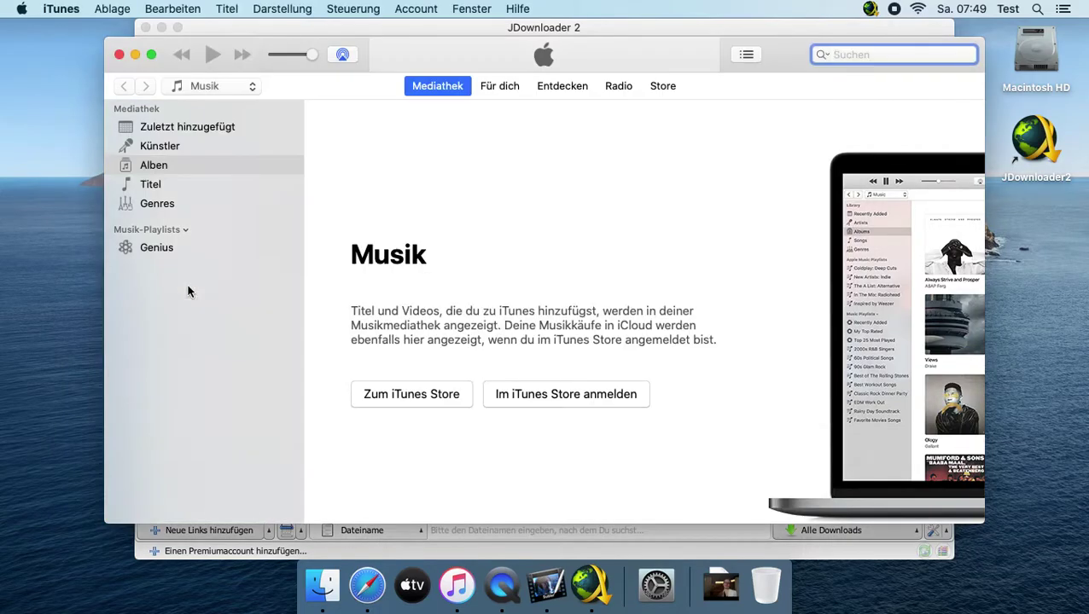
pyautogui.click(214, 88)
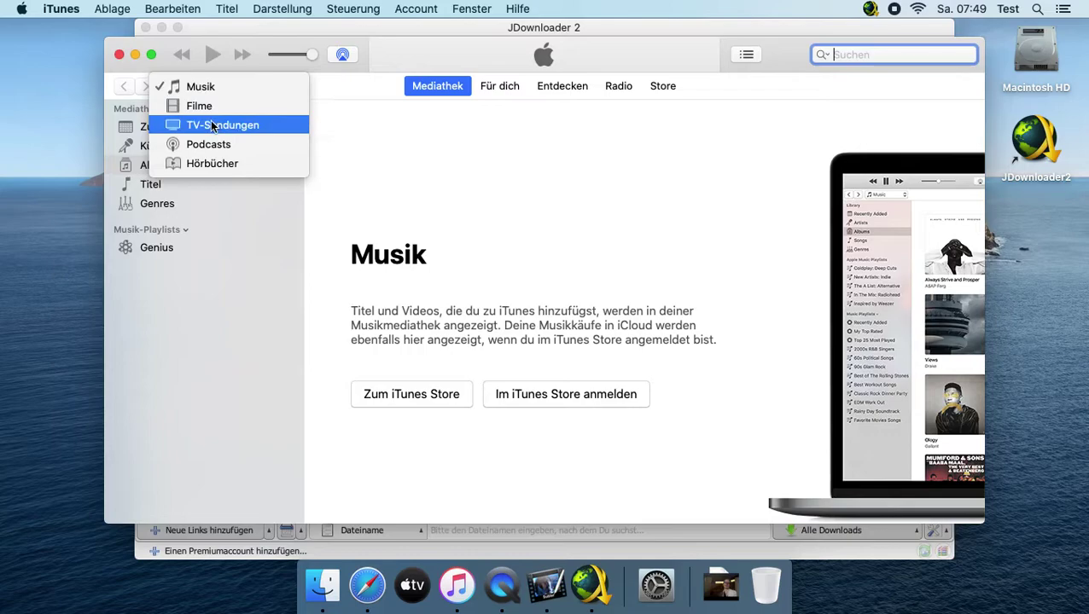
pyautogui.click(212, 125)
pyautogui.click(180, 164)
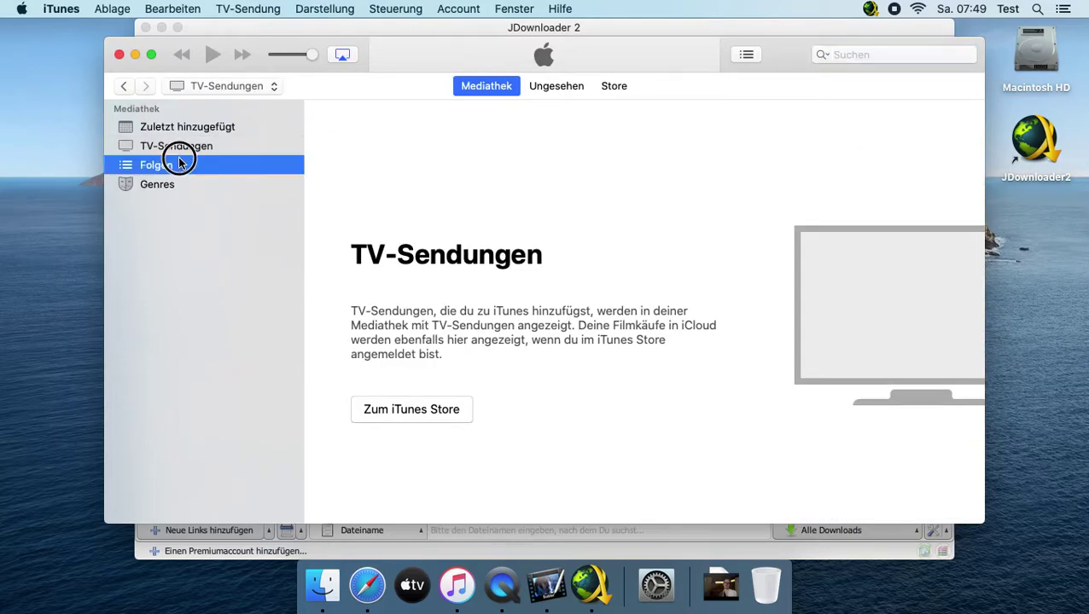
# Show the Filme library and examine the Faszien film's description, cast and crew, and studio details.
pyautogui.click(202, 87)
pyautogui.click(205, 76)
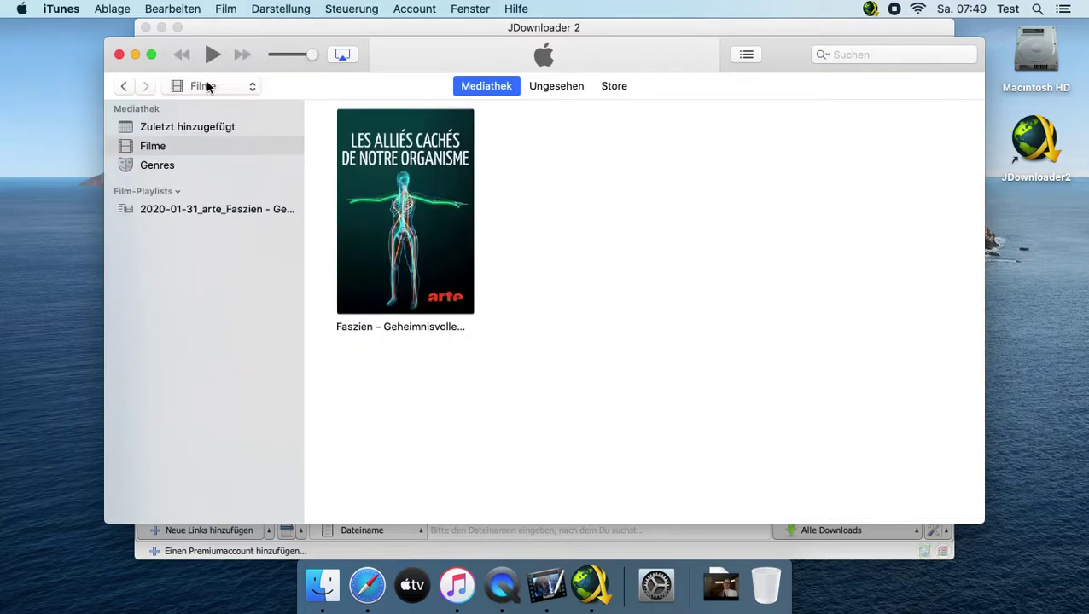
pyautogui.click(432, 197)
pyautogui.scroll(-5, 685, 236)
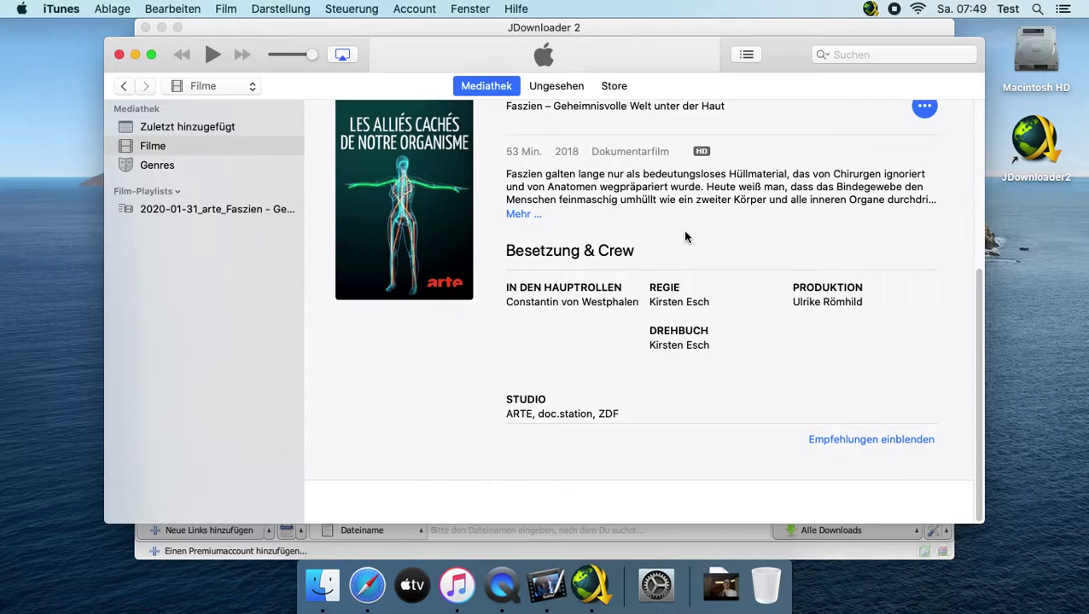
pyautogui.scroll(3, 685, 236)
pyautogui.scroll(3, 685, 237)
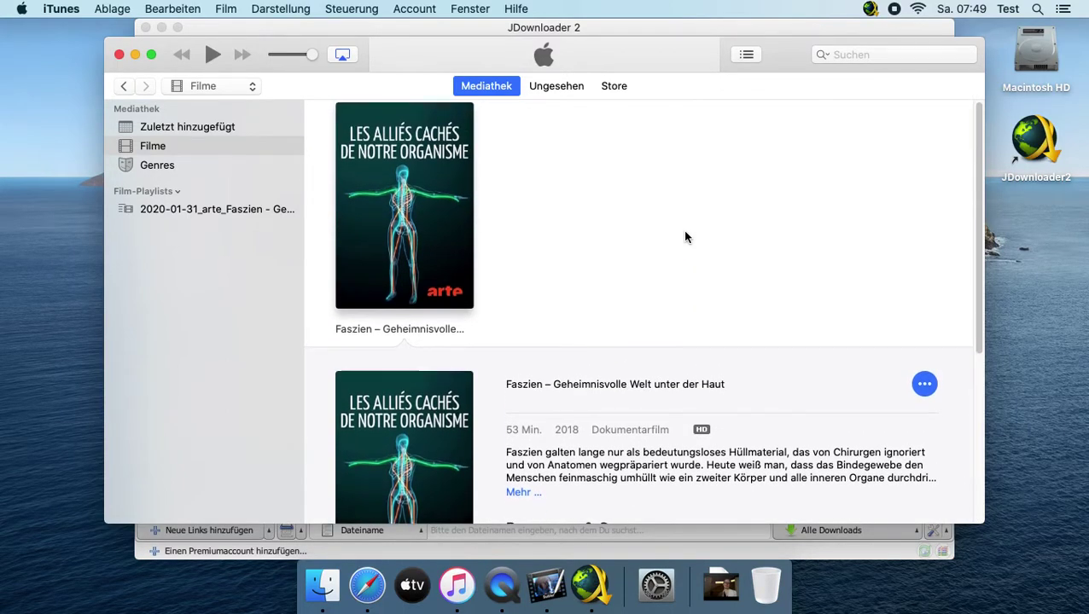
pyautogui.scroll(-5, 686, 237)
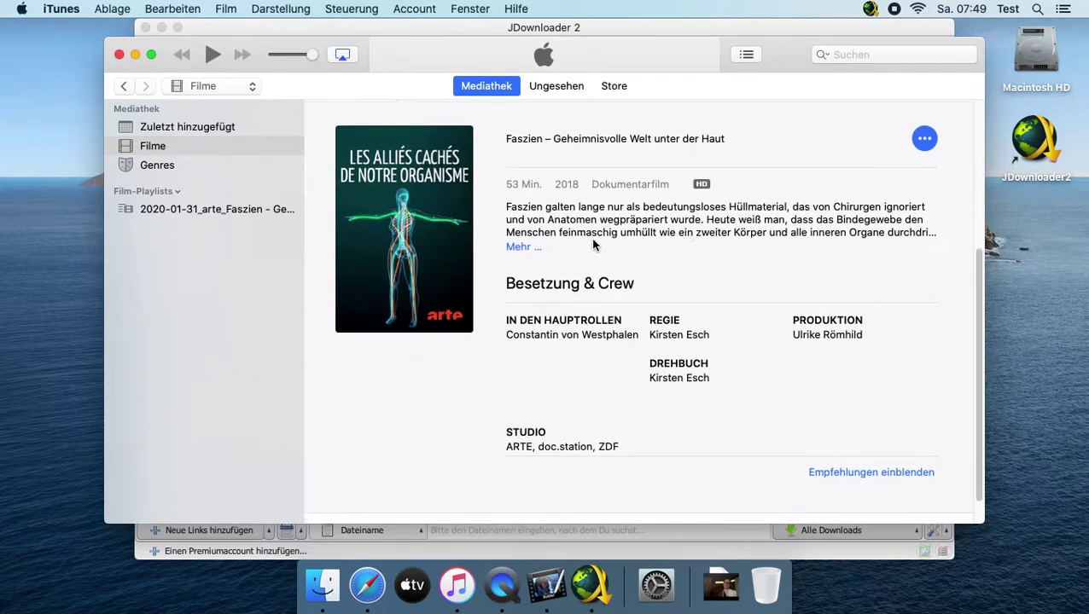
# Play the Faszien film from the library and show it in full screen.
pyautogui.click(405, 236)
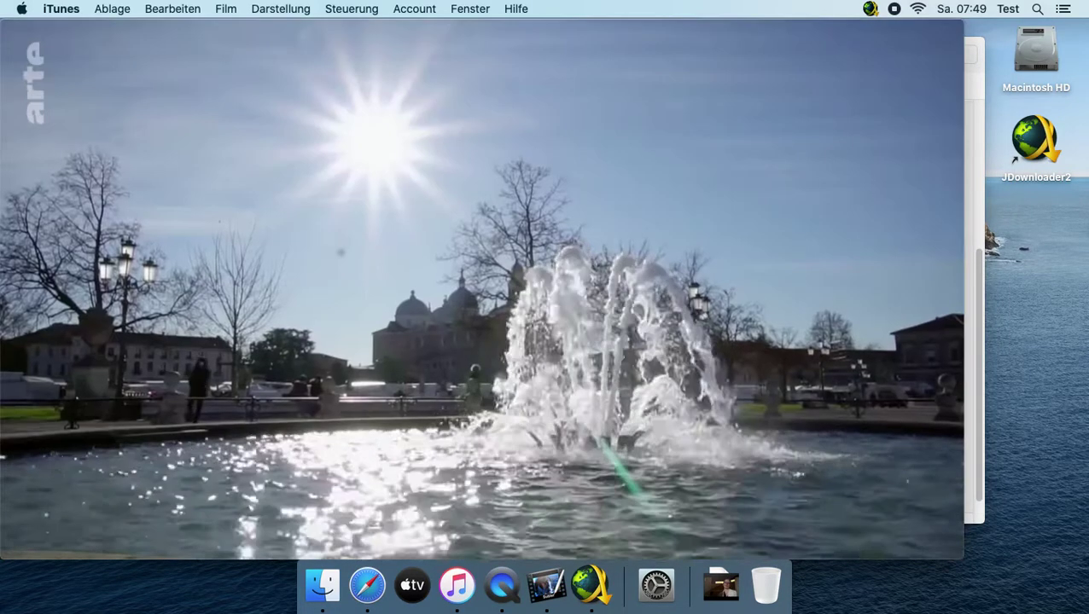
pyautogui.moveTo(471, 254)
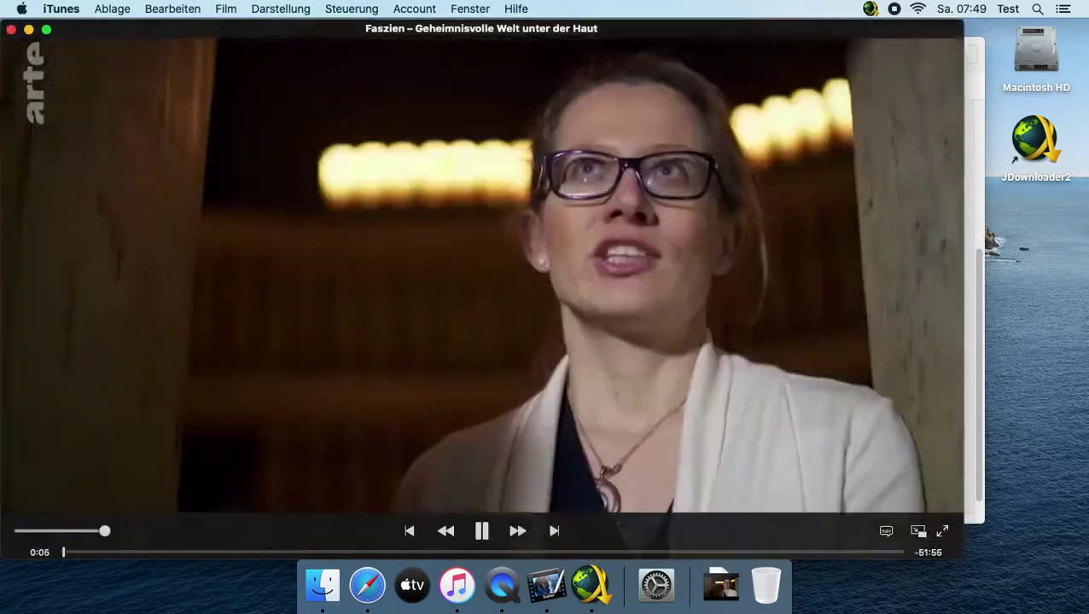
pyautogui.click(941, 531)
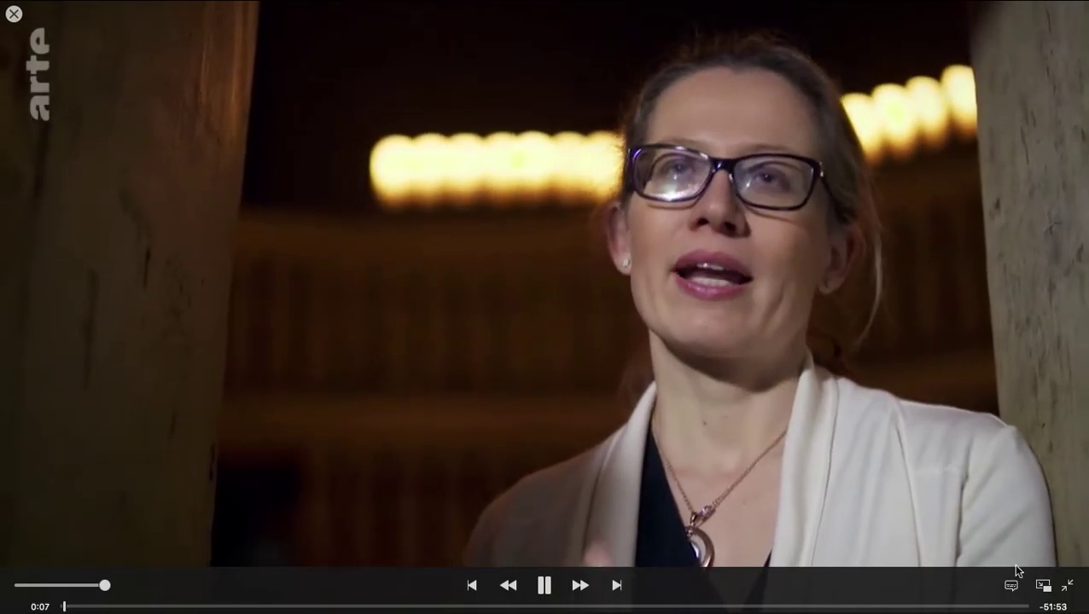
# Check the playing film's available audio languages and skip playback to the end of the film.
pyautogui.click(1011, 586)
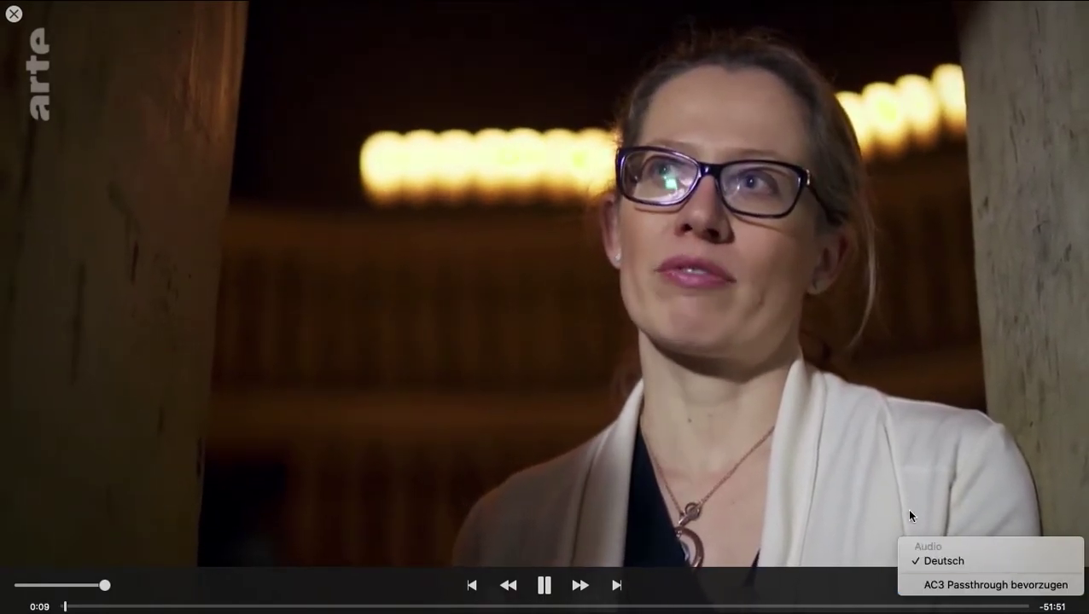
pyautogui.click(768, 488)
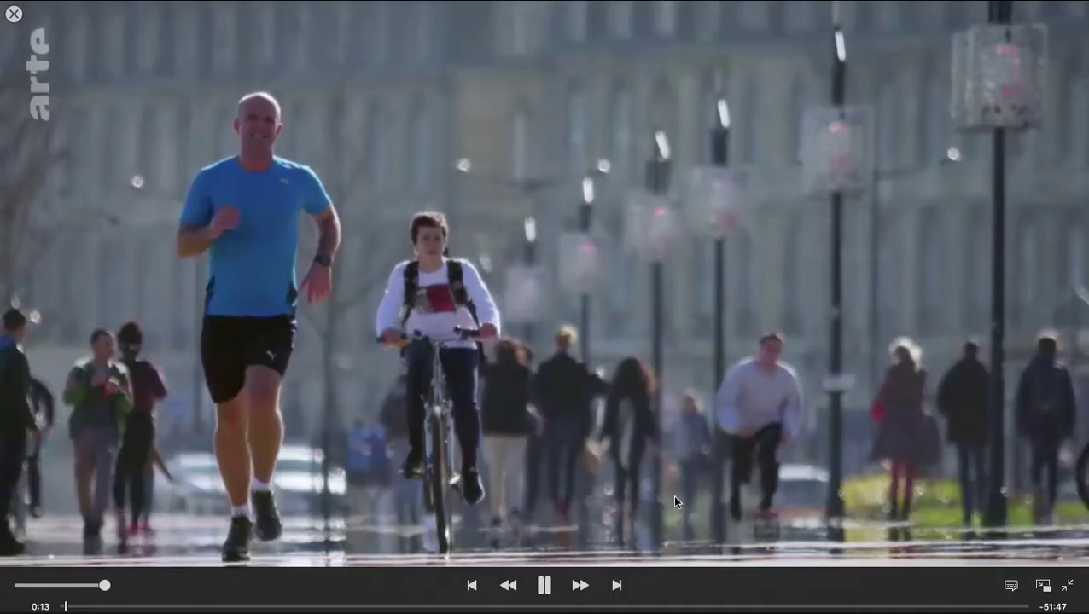
pyautogui.moveTo(393, 608); pyautogui.dragTo(1051, 601)
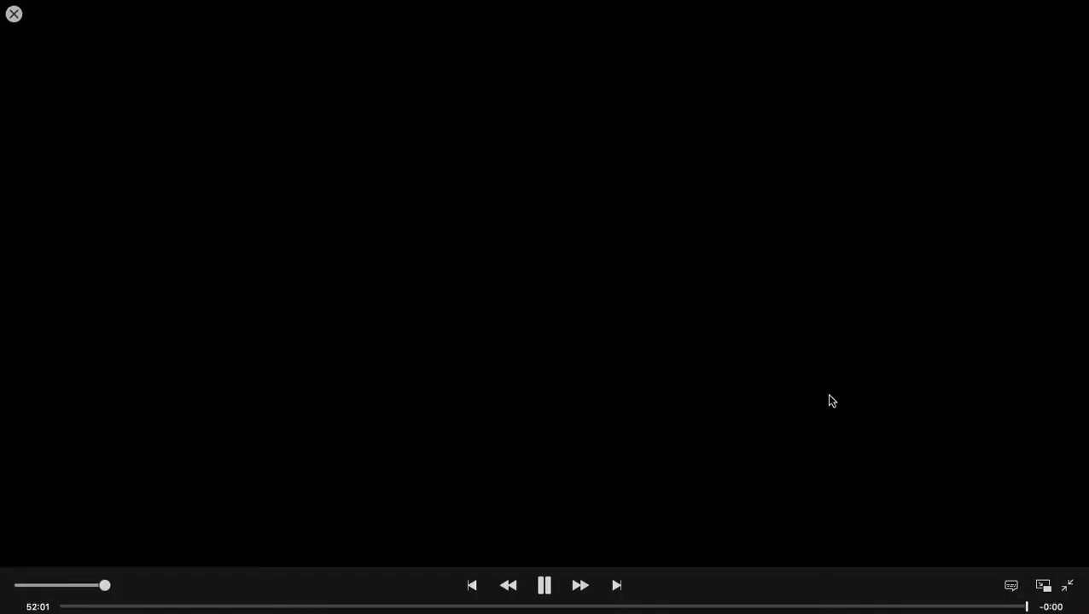